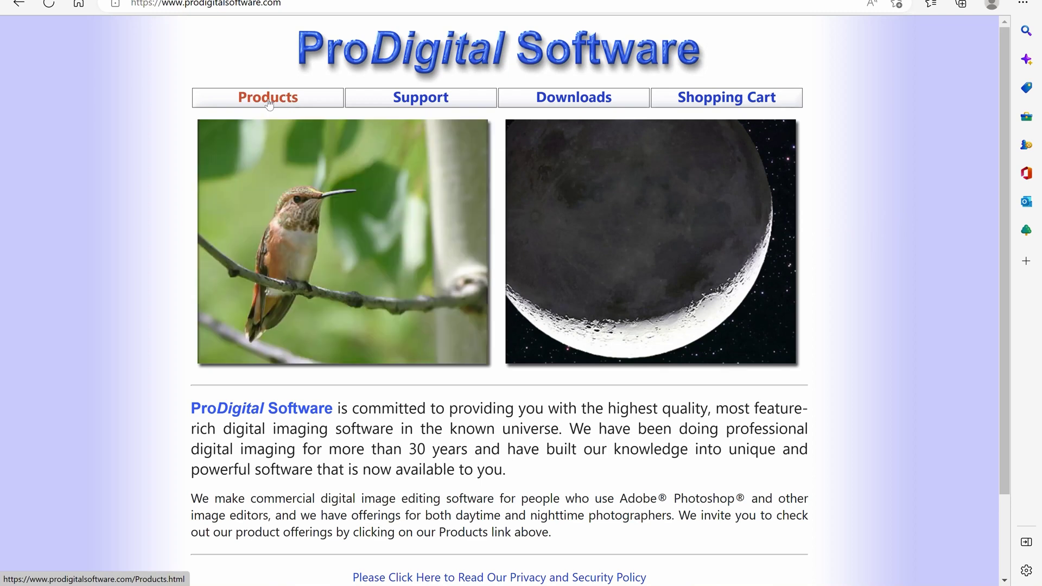
# Open the How to Buy page for Astronomy Tools from the ProDigital Products list
pyautogui.click(269, 102)
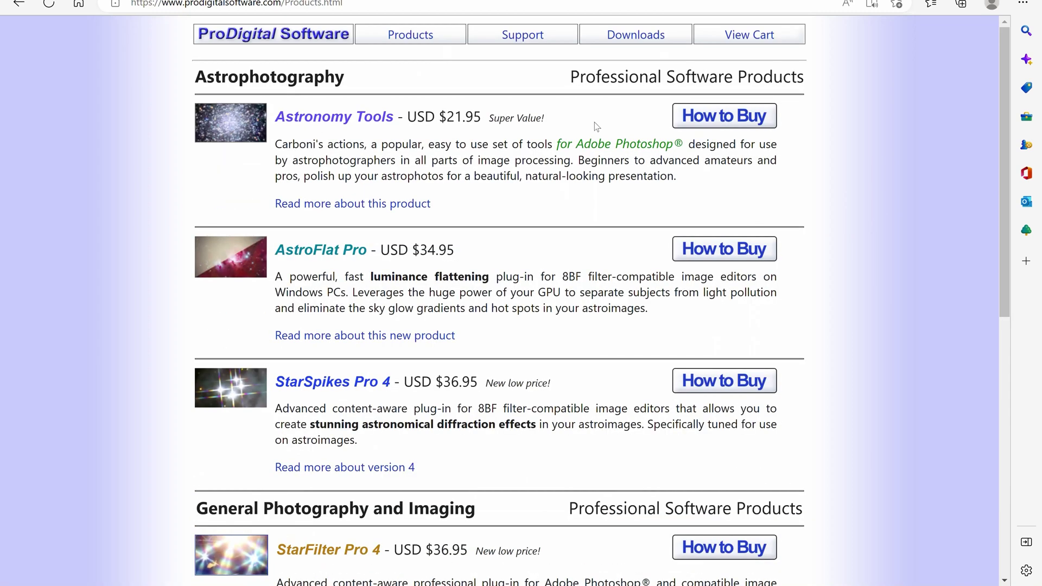
pyautogui.click(718, 118)
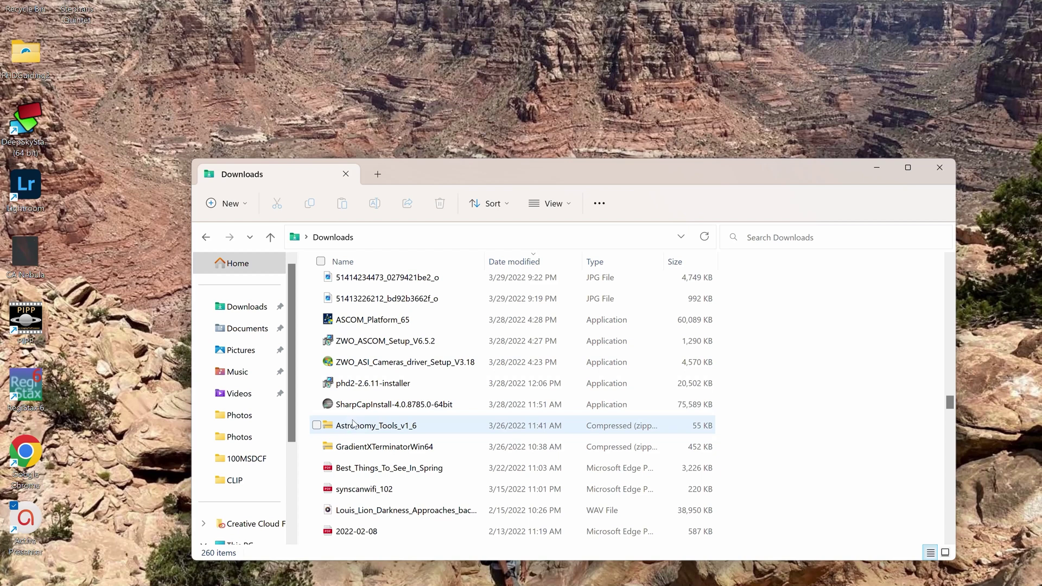
pyautogui.moveTo(389, 430)
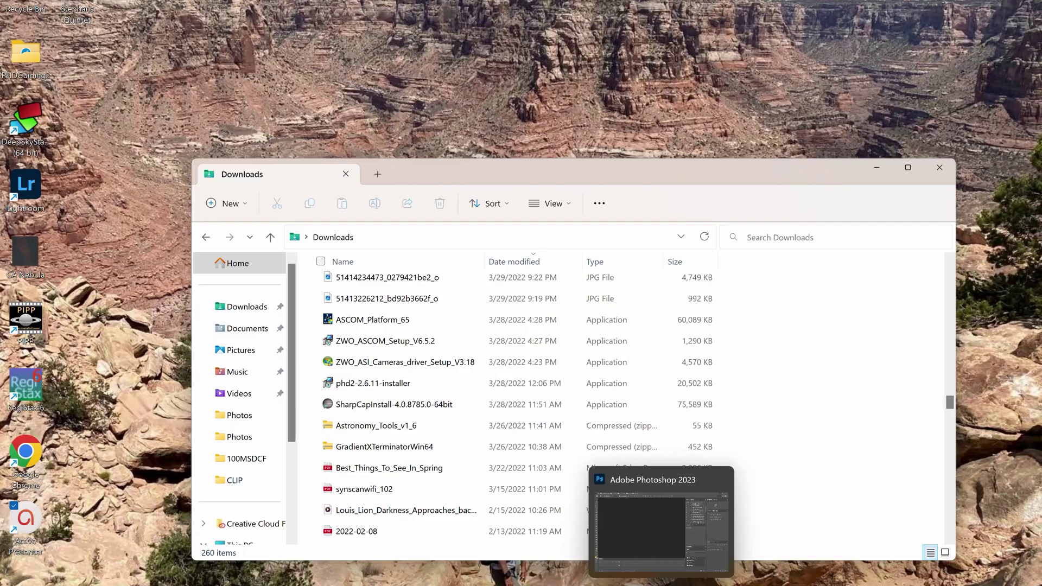
pyautogui.click(662, 579)
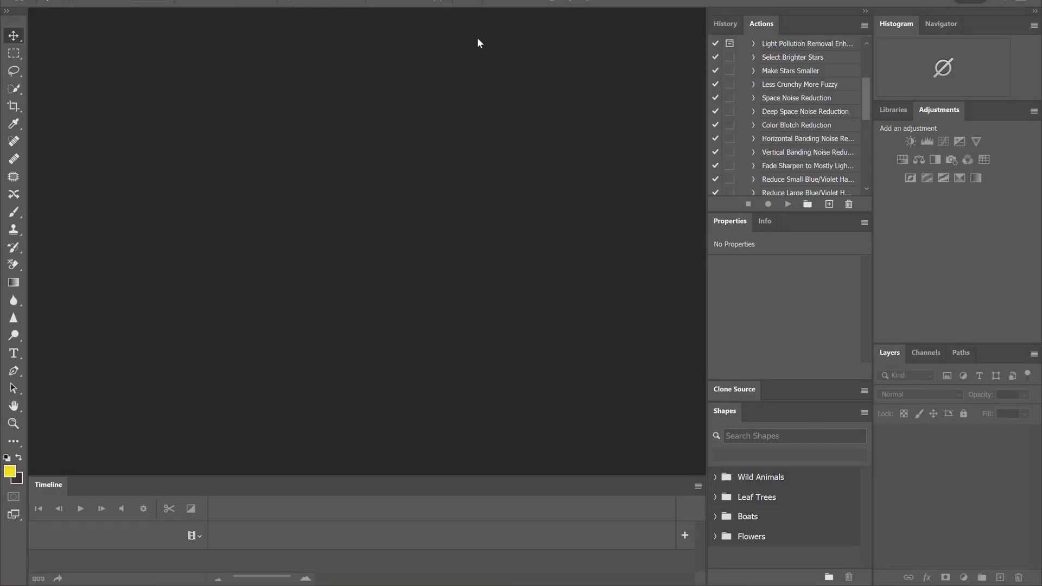
# Show the Actions panel and scroll to the Astronomy Tools v1_6_2 action set
pyautogui.hotkey('alt', 'w')
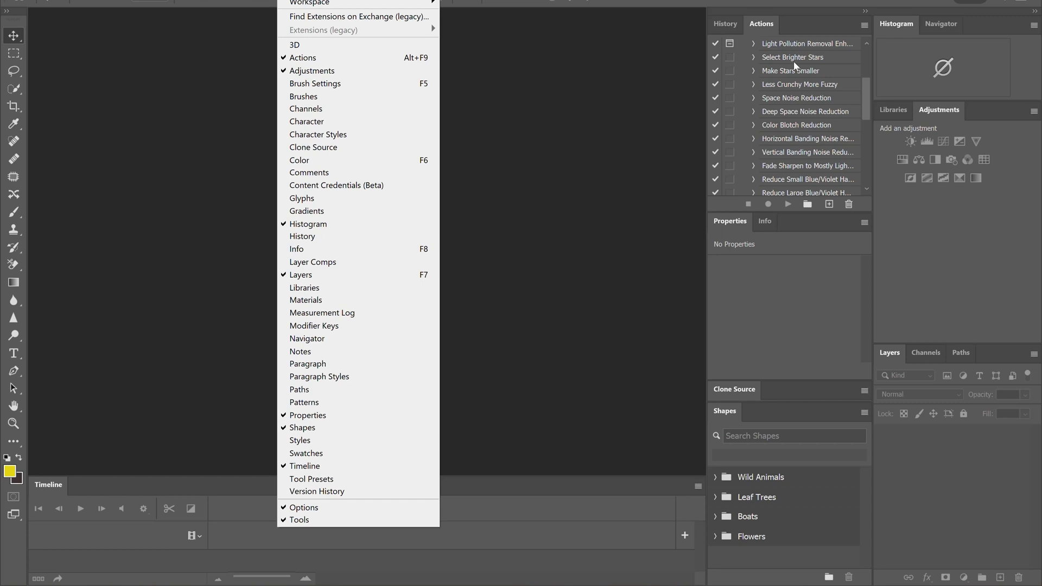
pyautogui.click(868, 97)
pyautogui.moveTo(867, 96); pyautogui.dragTo(866, 41)
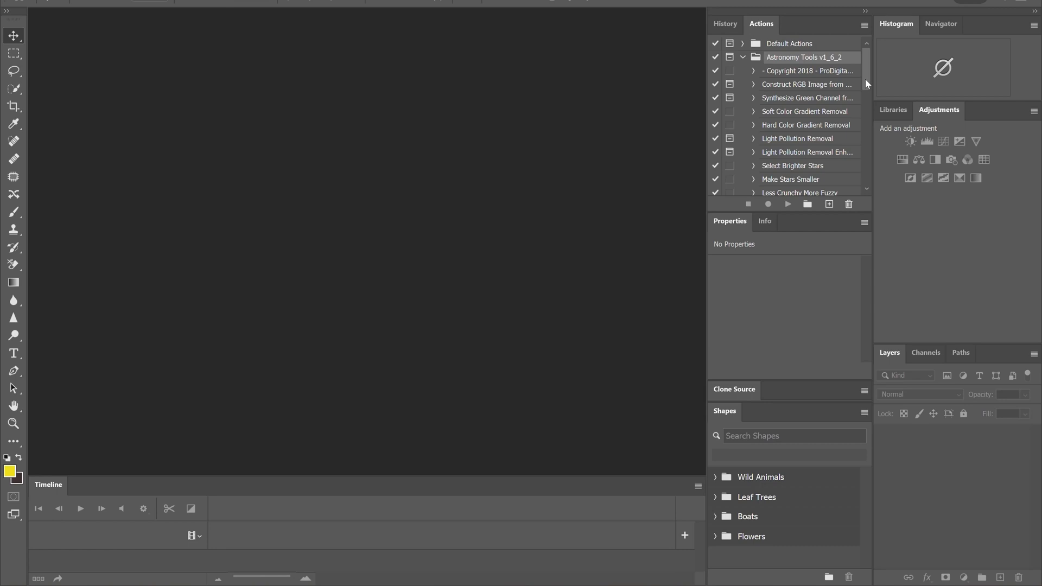
pyautogui.moveTo(865, 79); pyautogui.dragTo(876, 184)
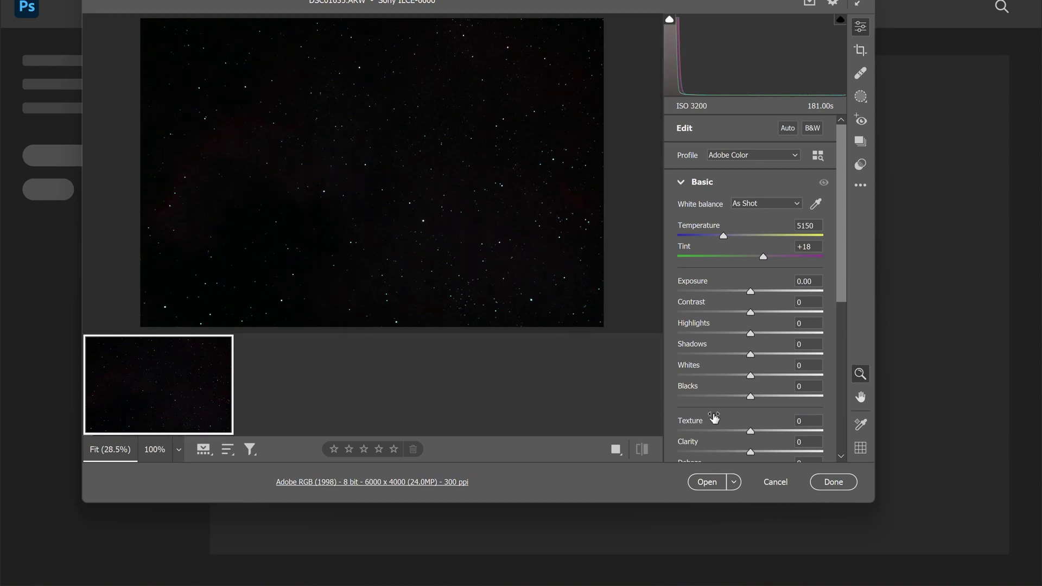
# In Optics, enable Remove chromatic aberration and set Vignette to +7
pyautogui.scroll(-3, 714, 418)
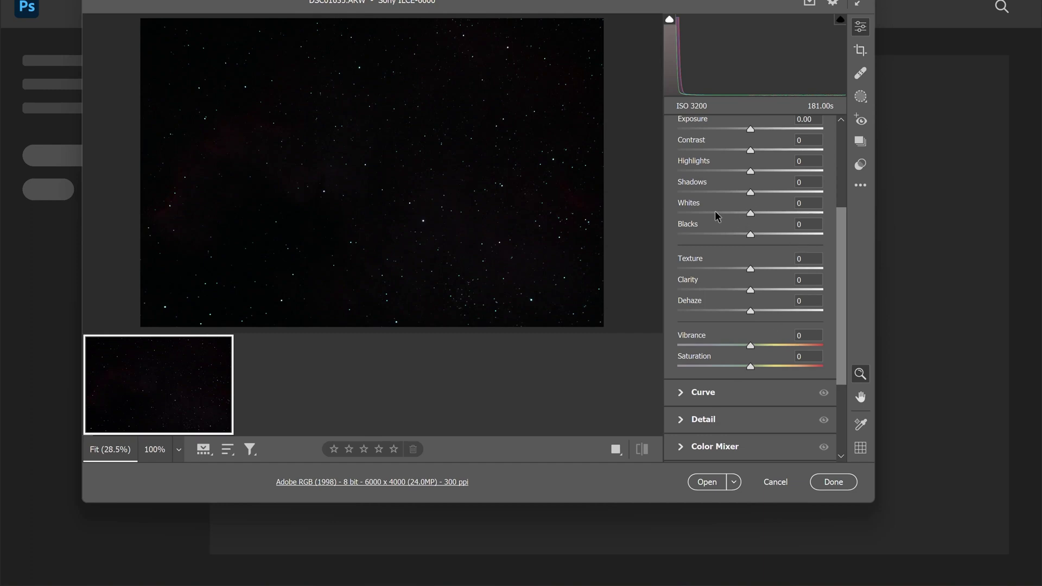
pyautogui.scroll(-2, 707, 369)
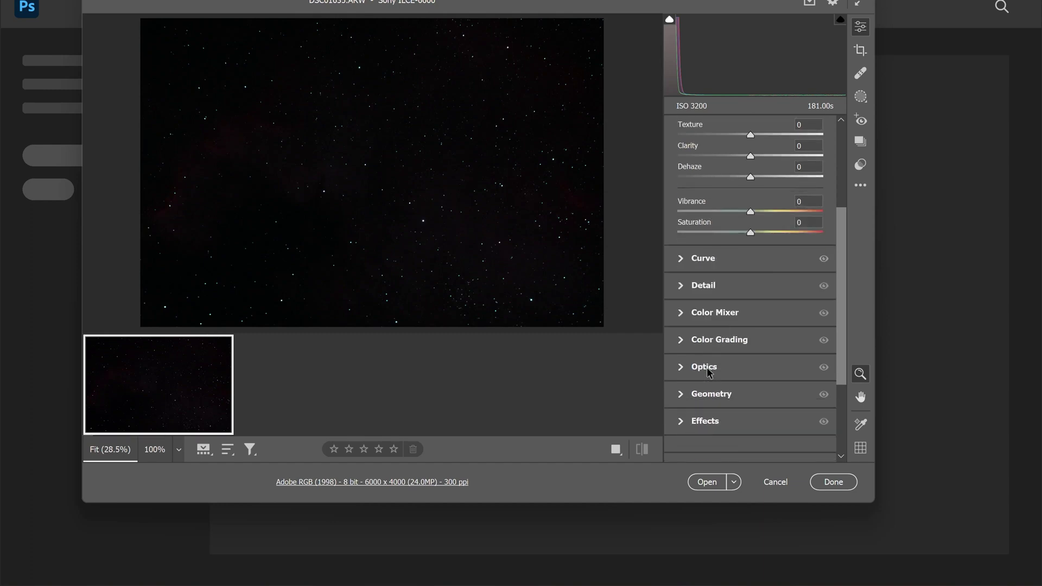
pyautogui.click(681, 370)
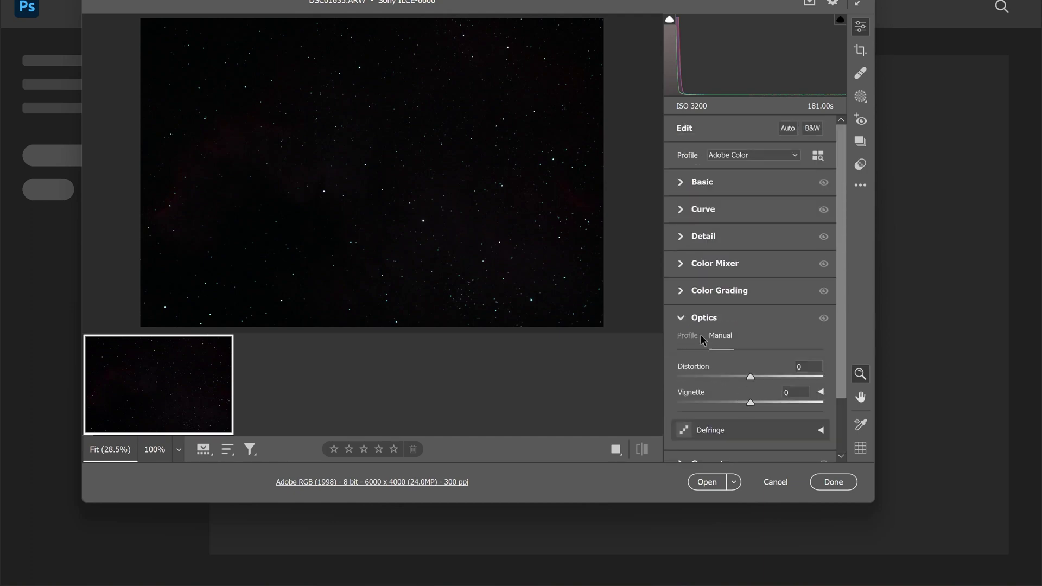
pyautogui.click(688, 335)
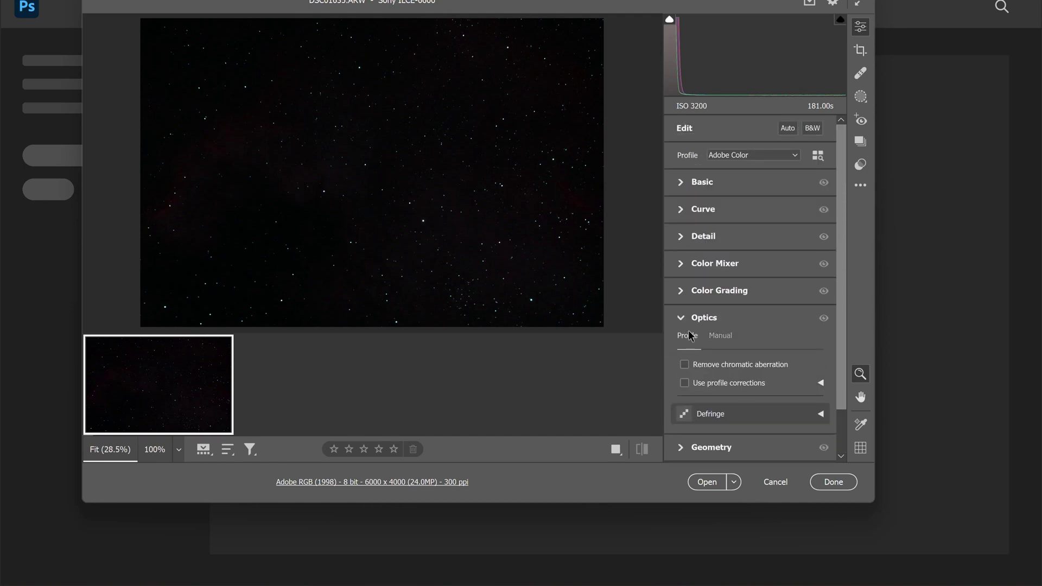
pyautogui.click(684, 365)
pyautogui.click(717, 338)
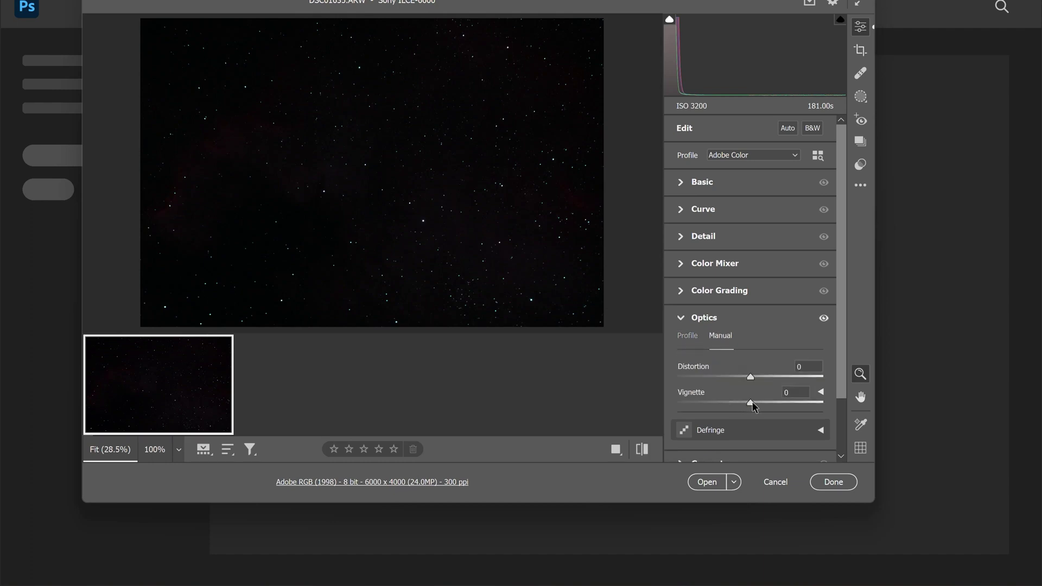
pyautogui.moveTo(750, 402); pyautogui.dragTo(755, 403)
# In Detail, set Noise Reduction to 50 and Masking to 35
pyautogui.click(679, 243)
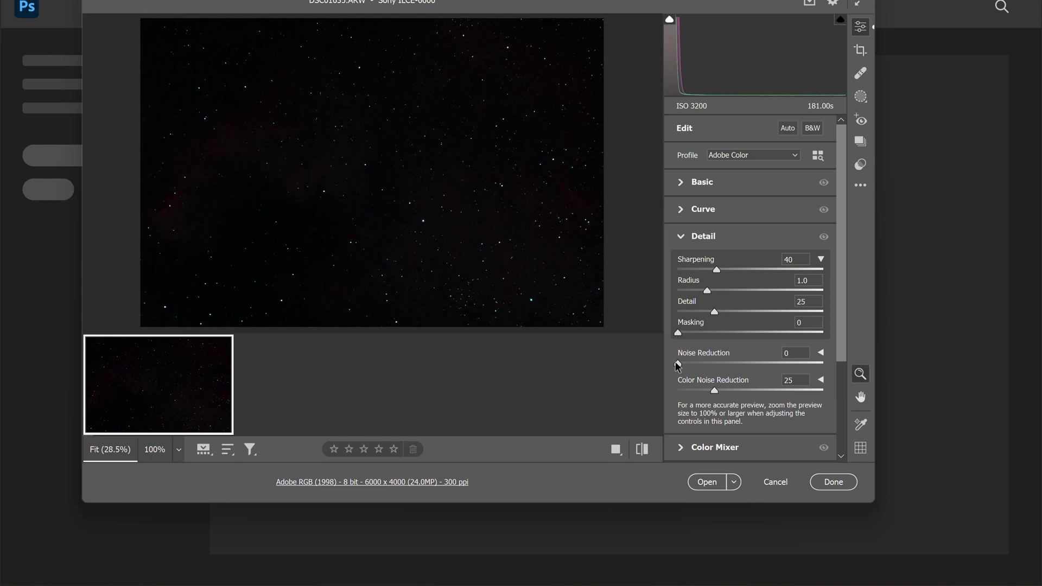
pyautogui.moveTo(677, 363); pyautogui.dragTo(747, 369)
pyautogui.moveTo(678, 332); pyautogui.dragTo(729, 333)
# Load the selected DSC01621–DSC01640 raw frames into one Photoshop document as layers
pyautogui.click(685, 187)
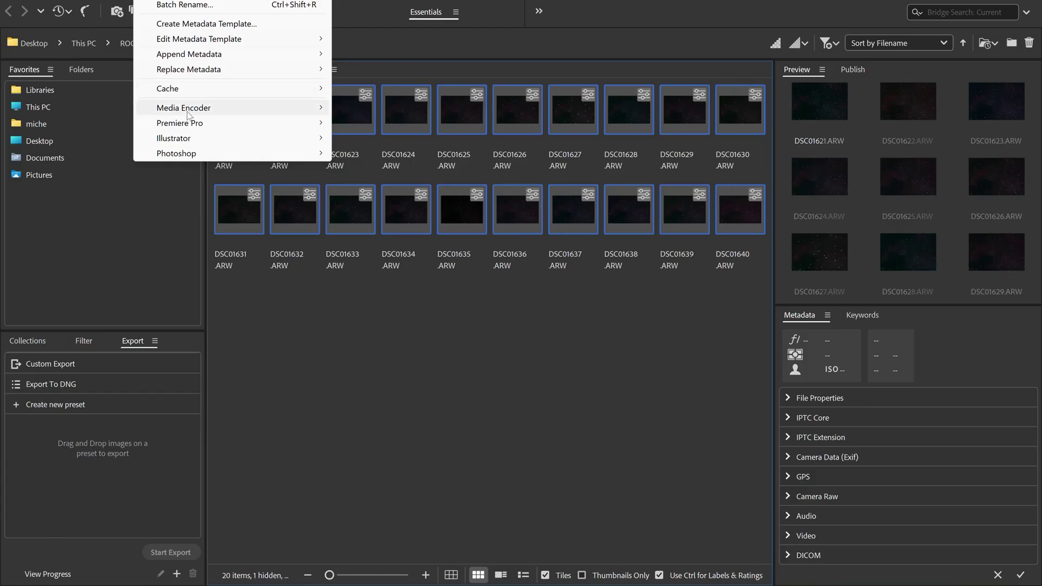
pyautogui.moveTo(197, 157)
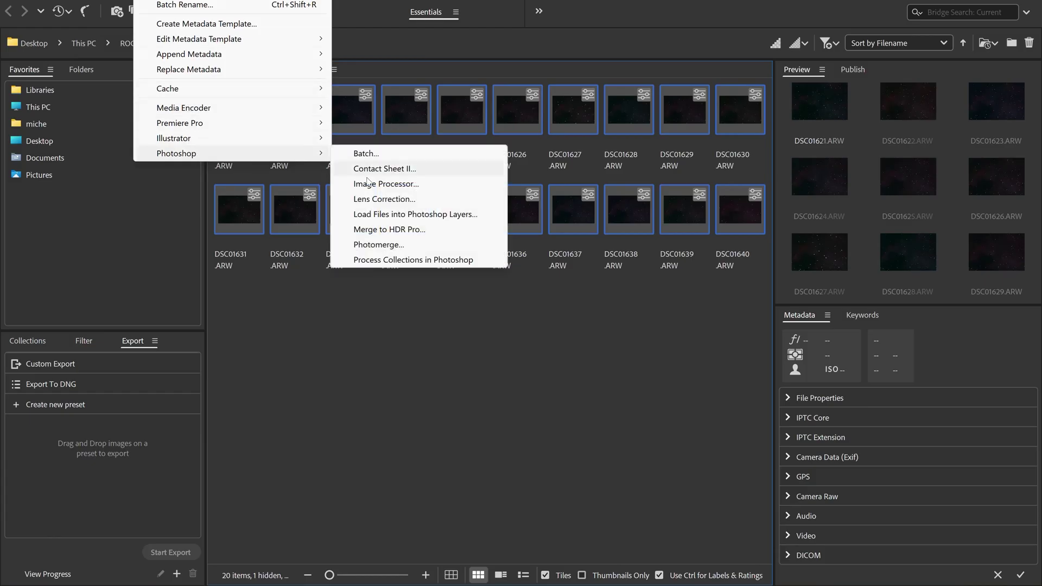
pyautogui.click(419, 215)
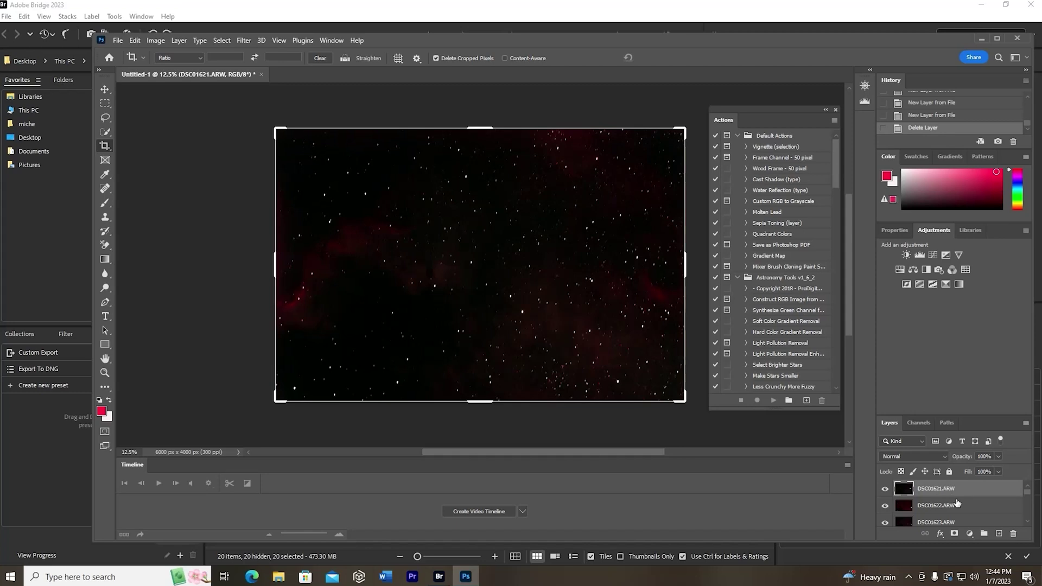
# Select all the frame layers and auto-align them with Auto projection
pyautogui.scroll(-6, 940, 497)
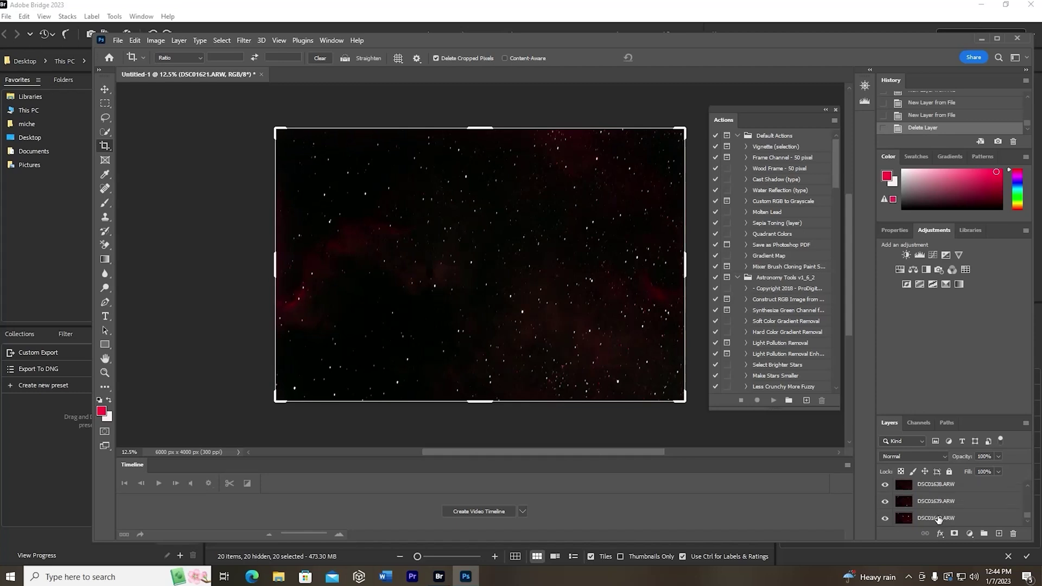
pyautogui.keyDown('shift'); pyautogui.click(939, 518); pyautogui.keyUp('shift')
pyautogui.click(134, 40)
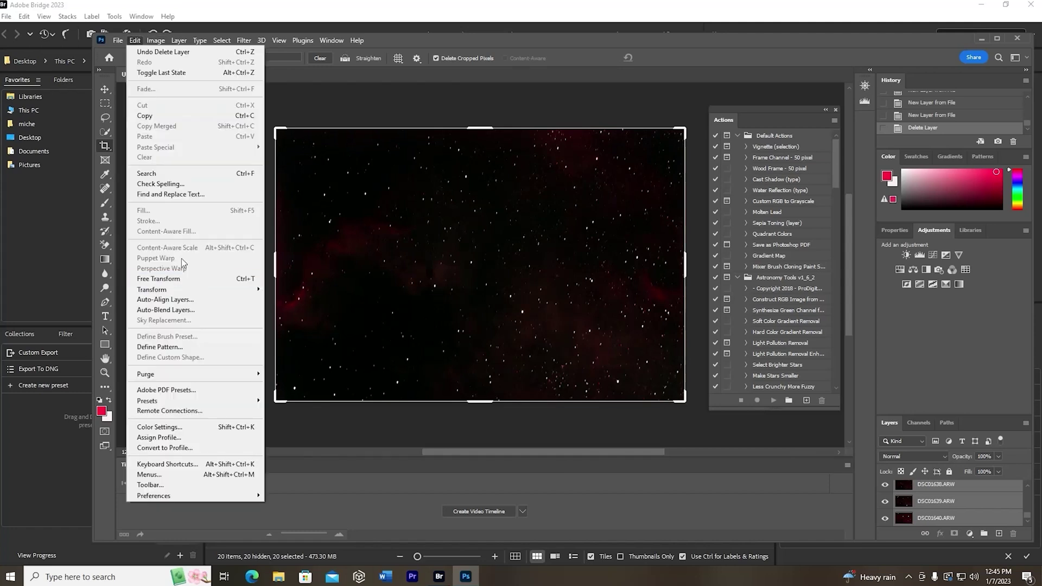
pyautogui.click(210, 300)
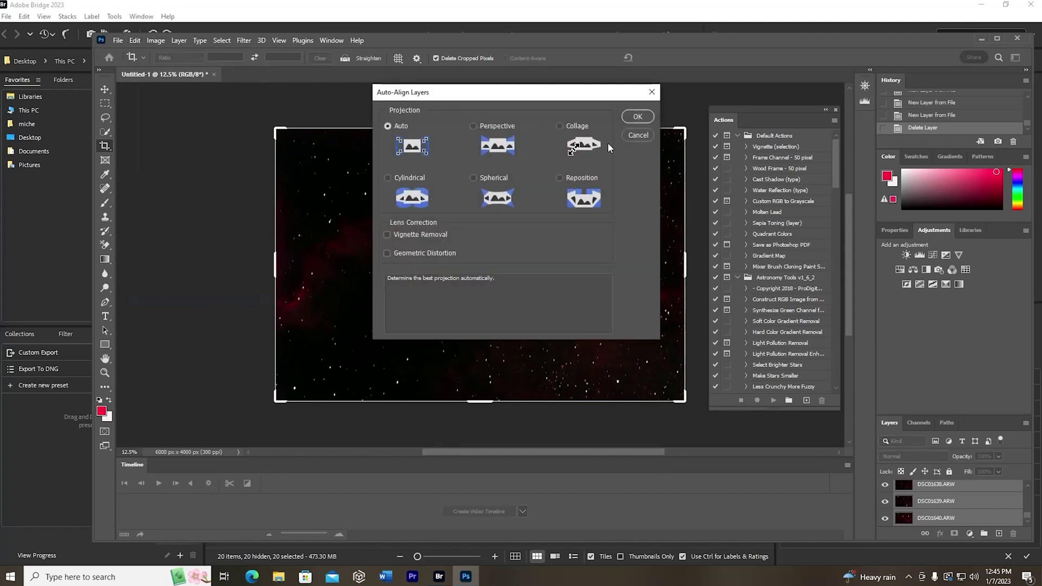
pyautogui.click(640, 118)
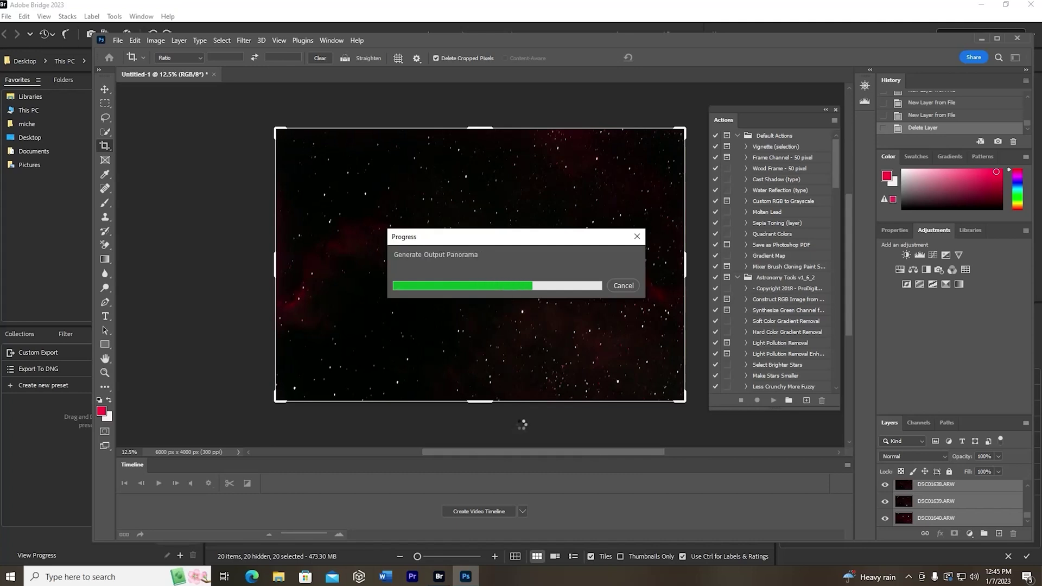
pyautogui.click(179, 40)
pyautogui.moveTo(247, 262)
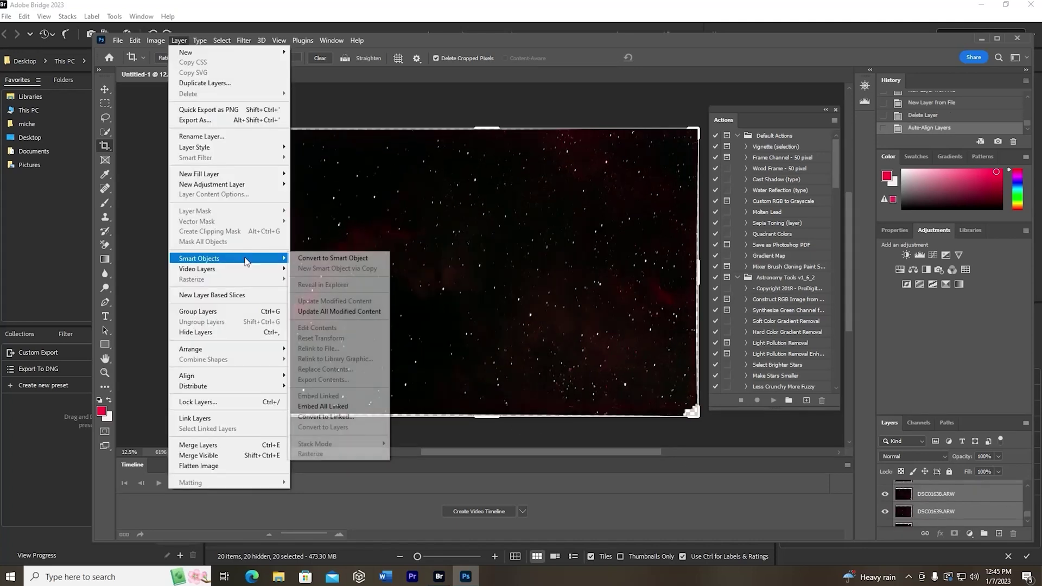
# Convert the aligned layers into one smart object and set its Stack Mode to Mean
pyautogui.click(325, 259)
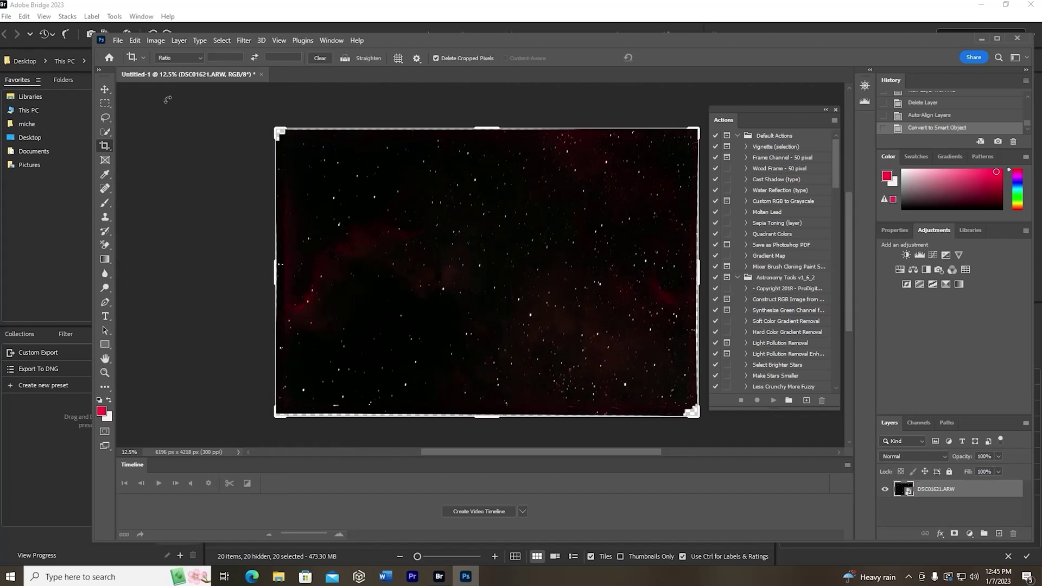
pyautogui.click(179, 40)
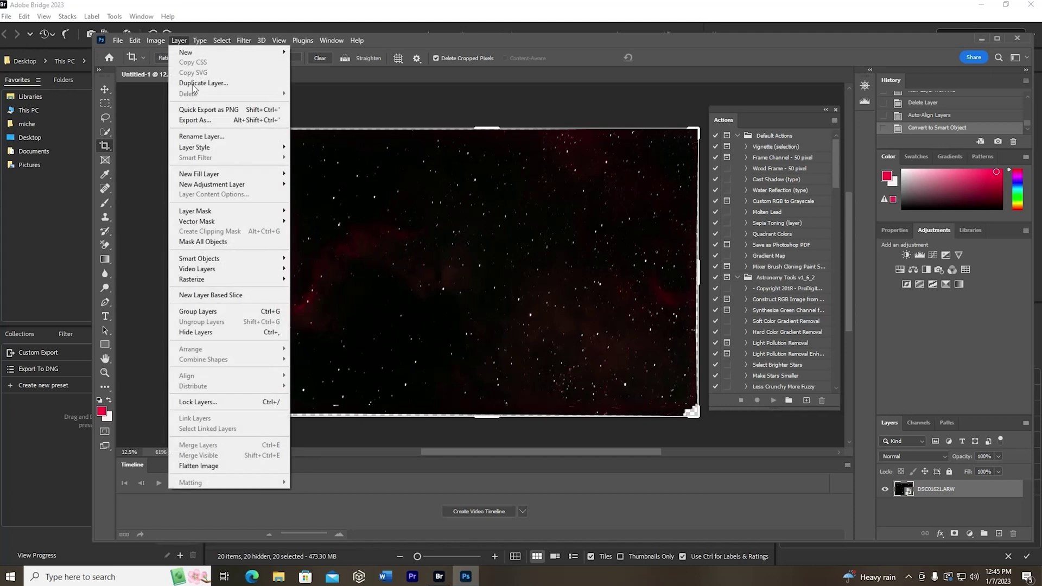
pyautogui.moveTo(231, 260)
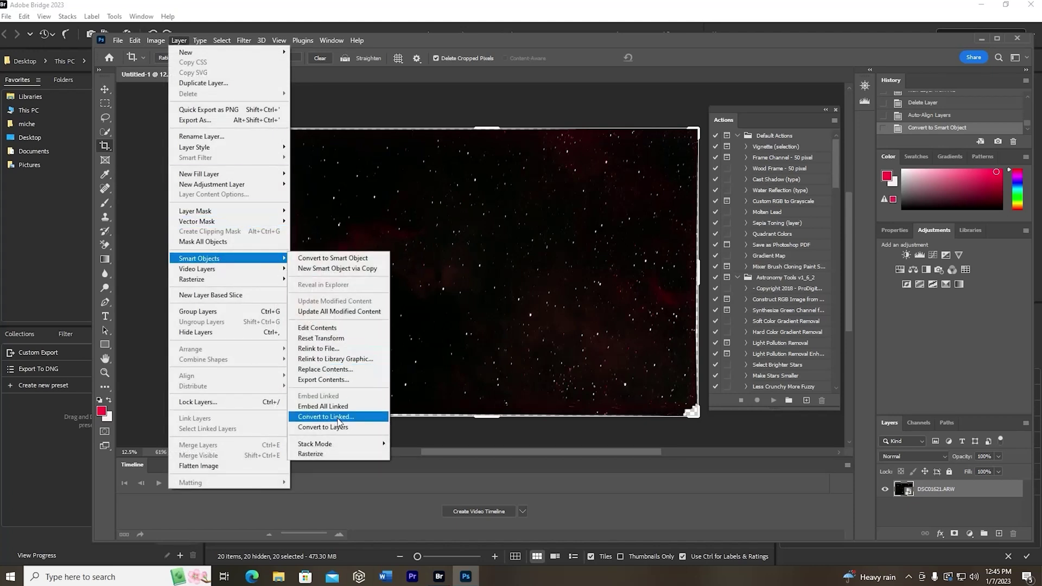
pyautogui.moveTo(340, 448)
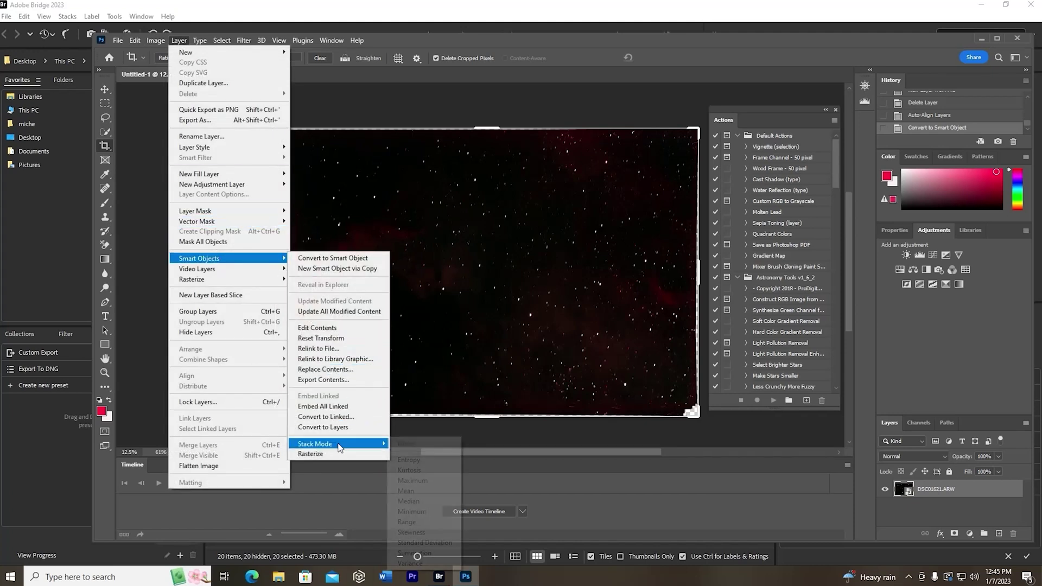
pyautogui.click(424, 490)
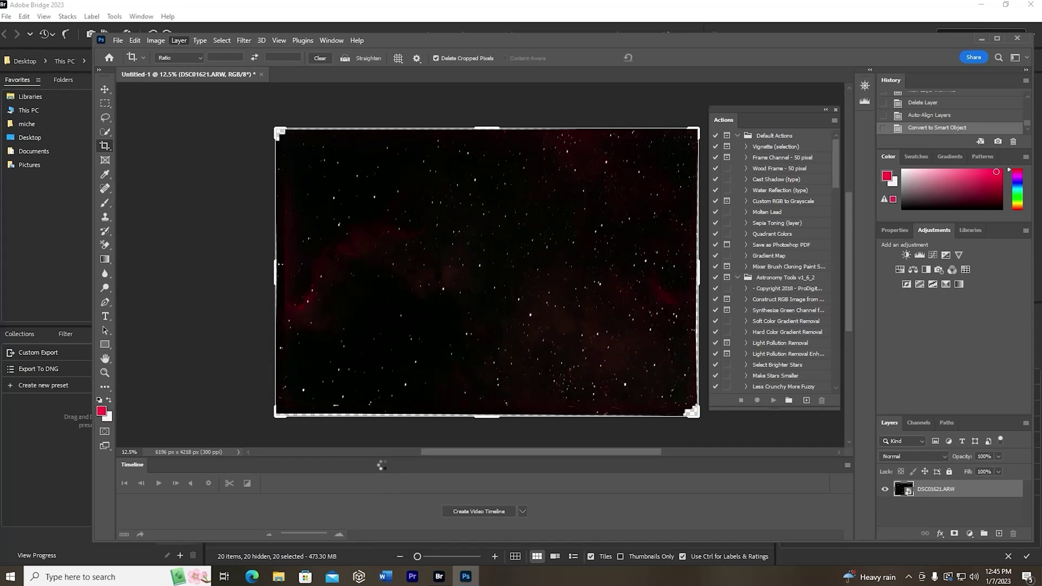
# Apply the Reduce Noise filter to the Mean-stacked smart object
pyautogui.click(243, 40)
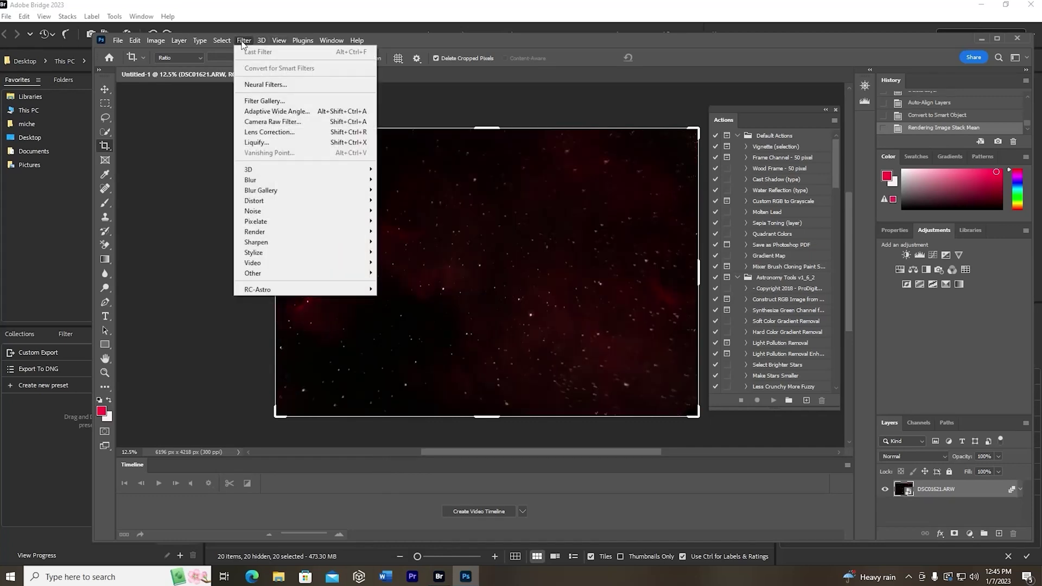
pyautogui.moveTo(350, 212)
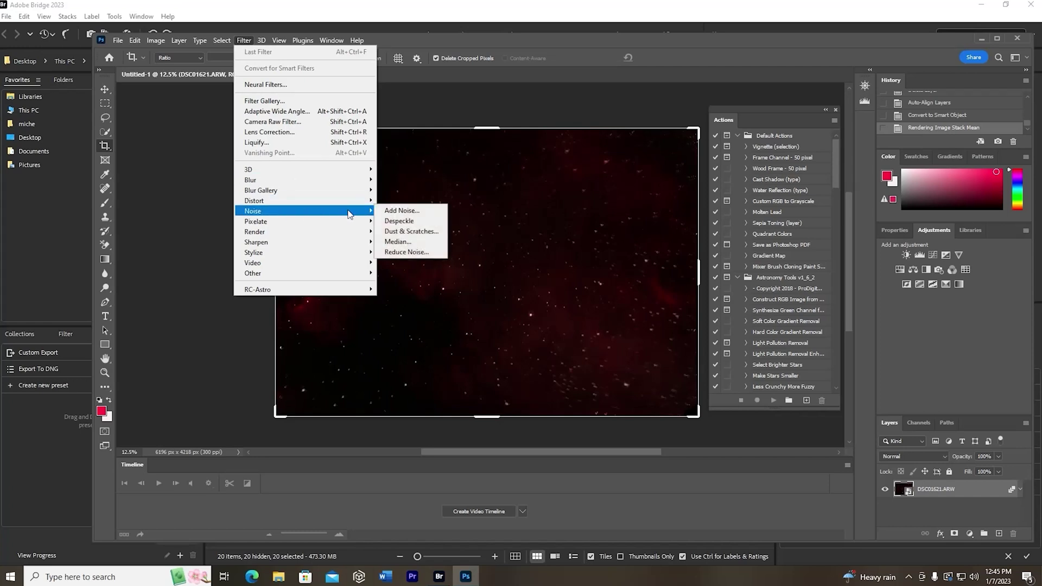
pyautogui.click(423, 253)
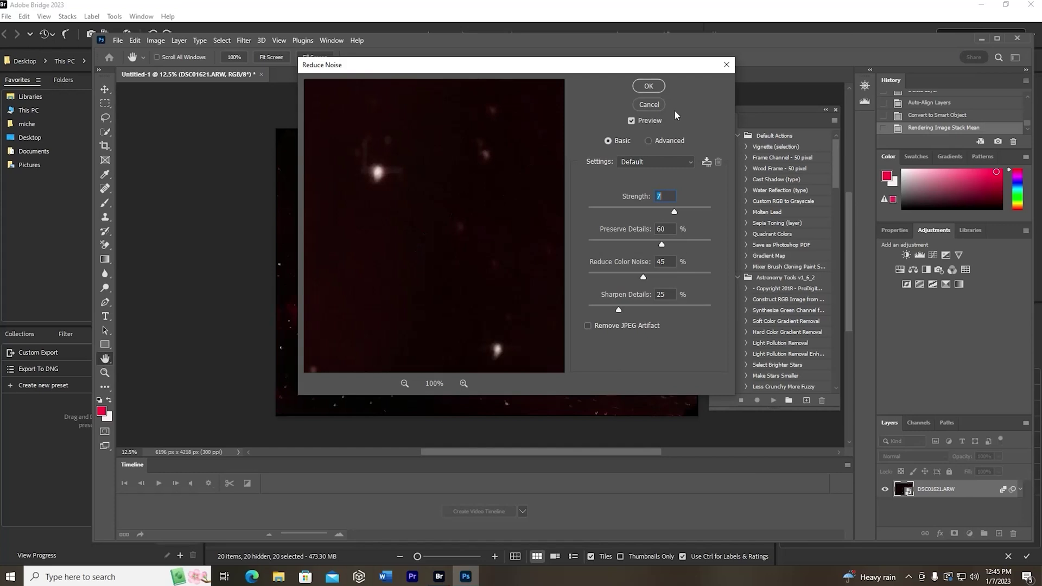
pyautogui.click(649, 87)
pyautogui.press('c')
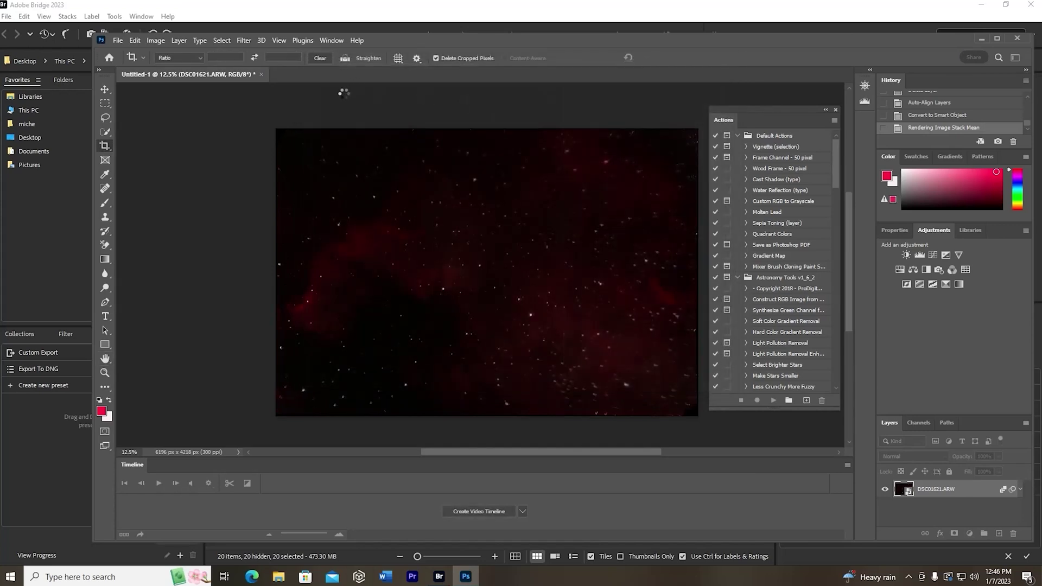
# Apply Smart Sharpen with its default 200% amount and 1.0 px radius
pyautogui.click(244, 42)
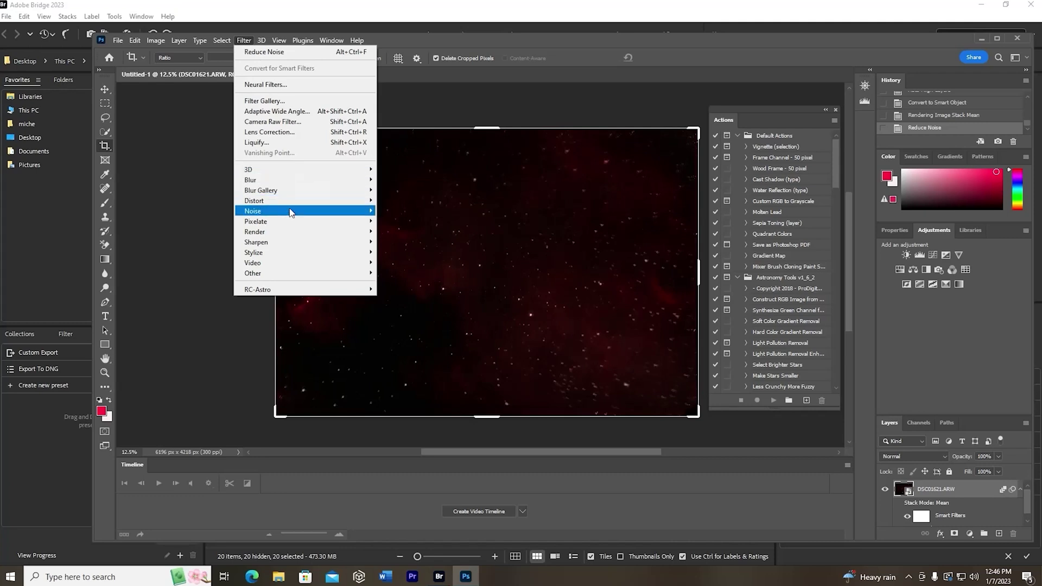
pyautogui.moveTo(353, 242)
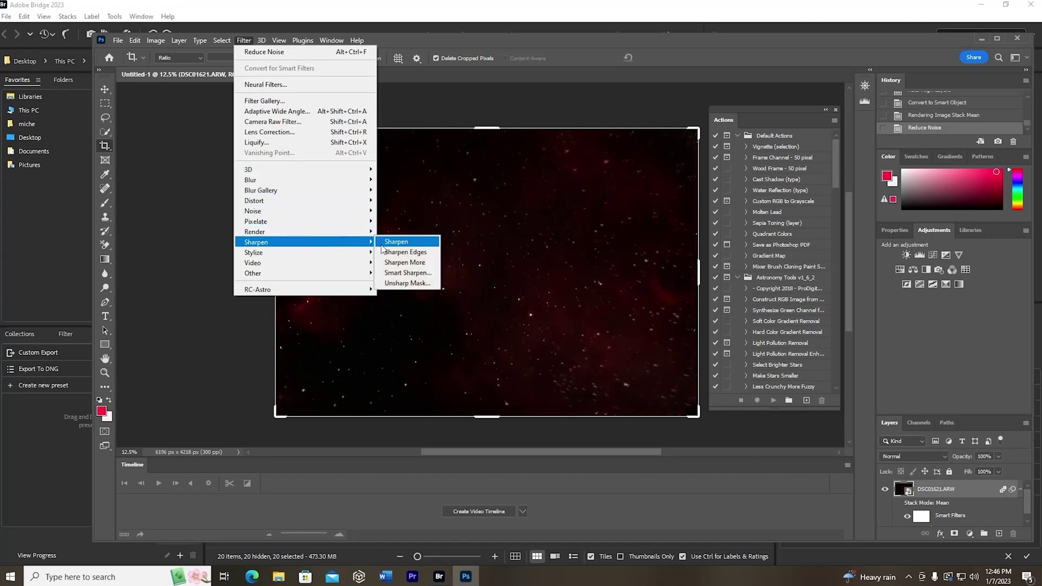
pyautogui.click(418, 274)
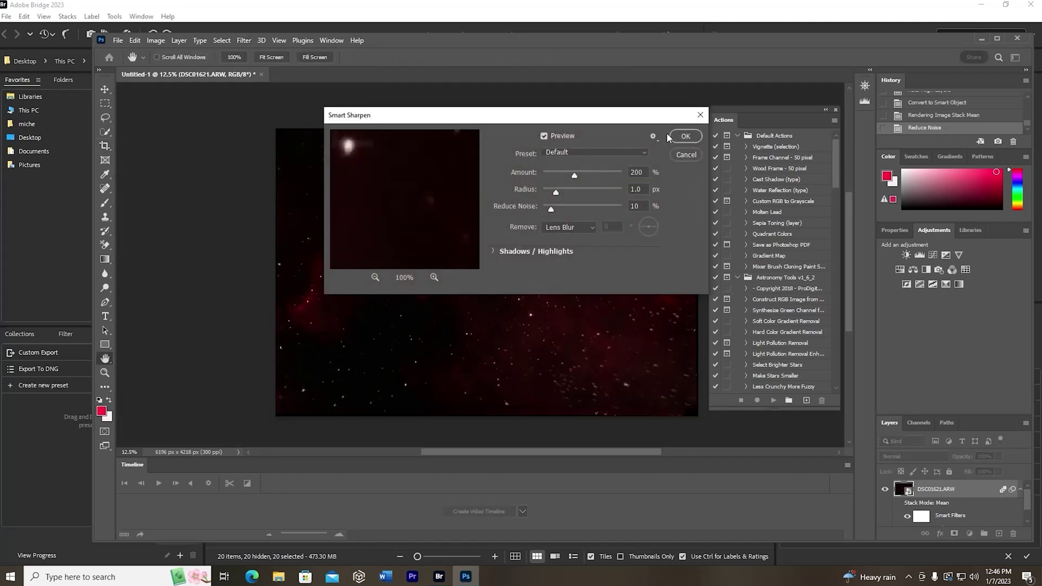
pyautogui.click(683, 137)
pyautogui.press('c')
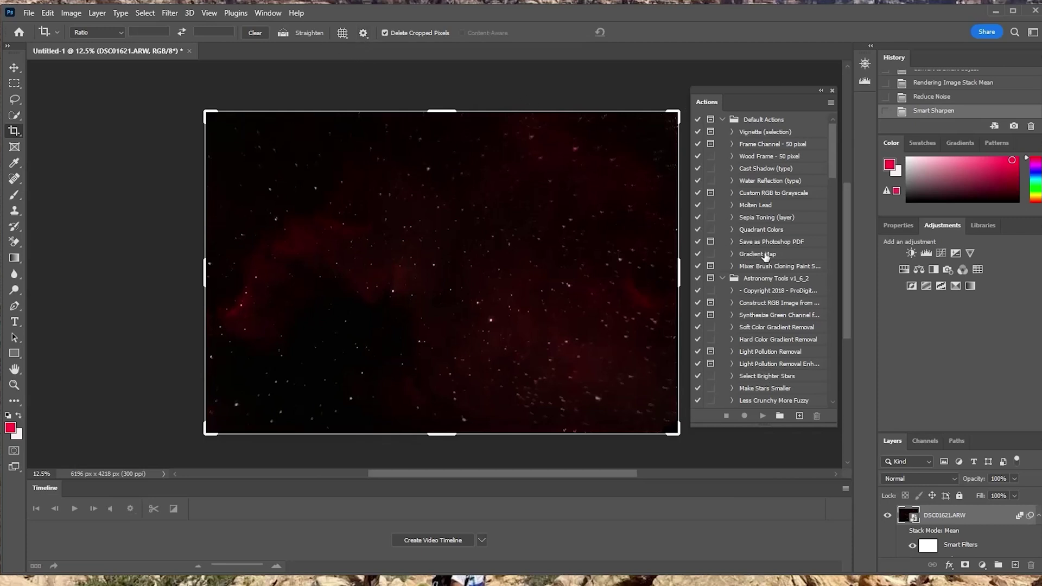
pyautogui.click(268, 14)
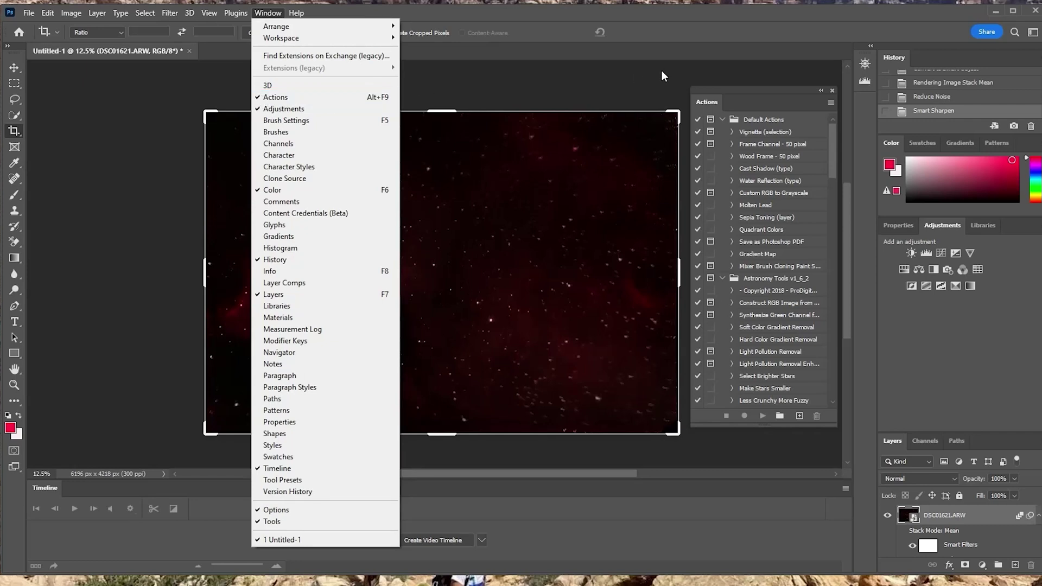
pyautogui.press('Escape')
pyautogui.moveTo(769, 92)
pyautogui.mouseDown()
pyautogui.moveTo(758, 92)
pyautogui.moveTo(773, 85)
pyautogui.moveTo(767, 102)
pyautogui.mouseUp()
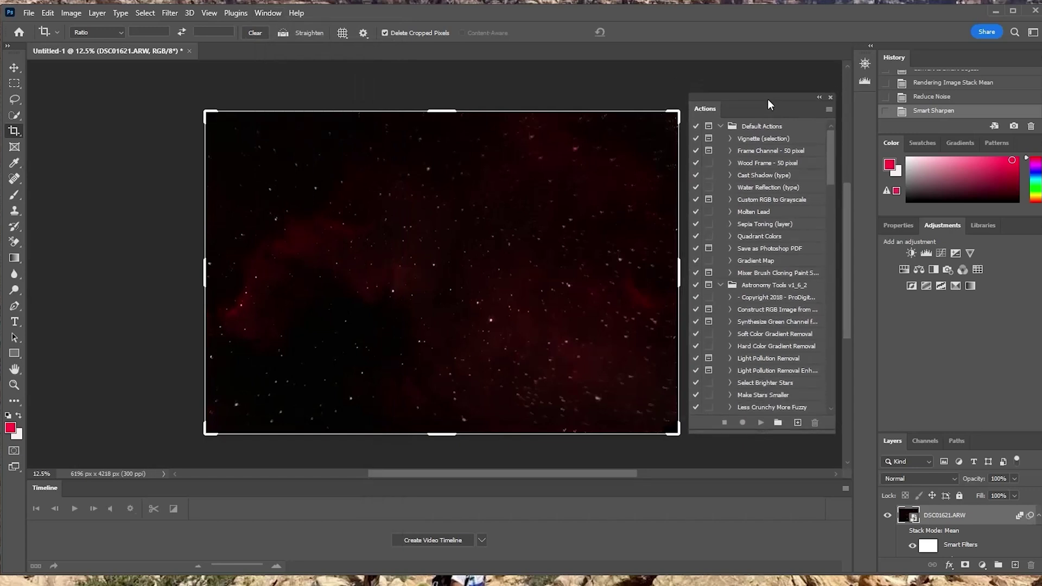
# Add an empty Layer 1 above the DSC01621.ARW smart object
pyautogui.scroll(-4, 760, 207)
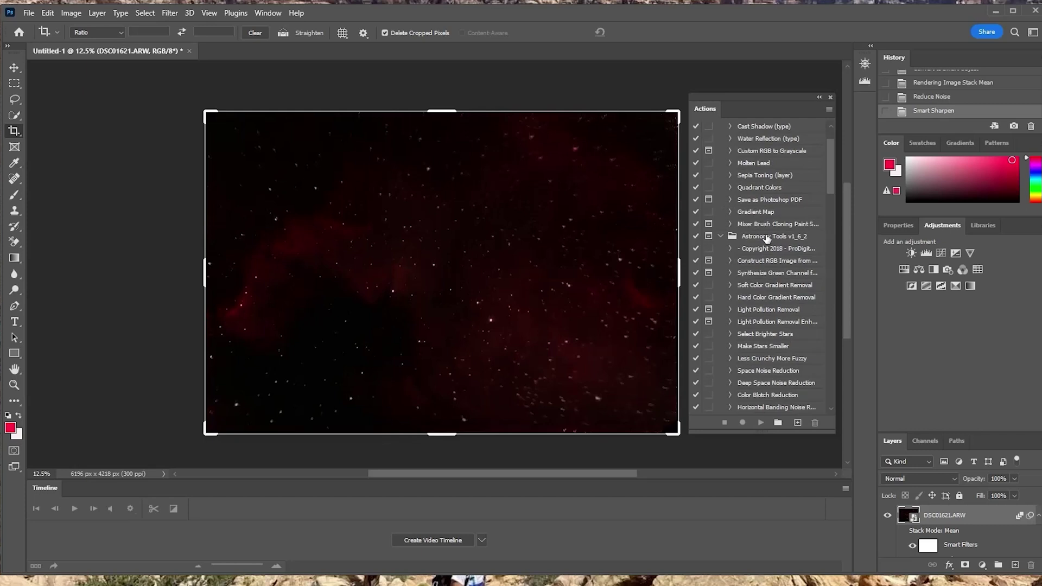
pyautogui.scroll(-2, 766, 274)
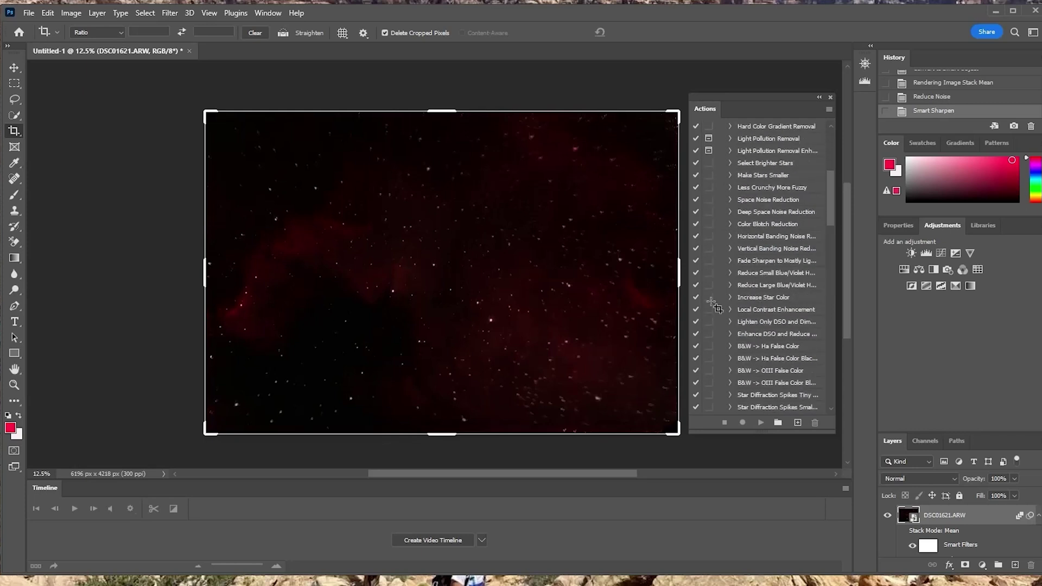
pyautogui.scroll(3, 761, 215)
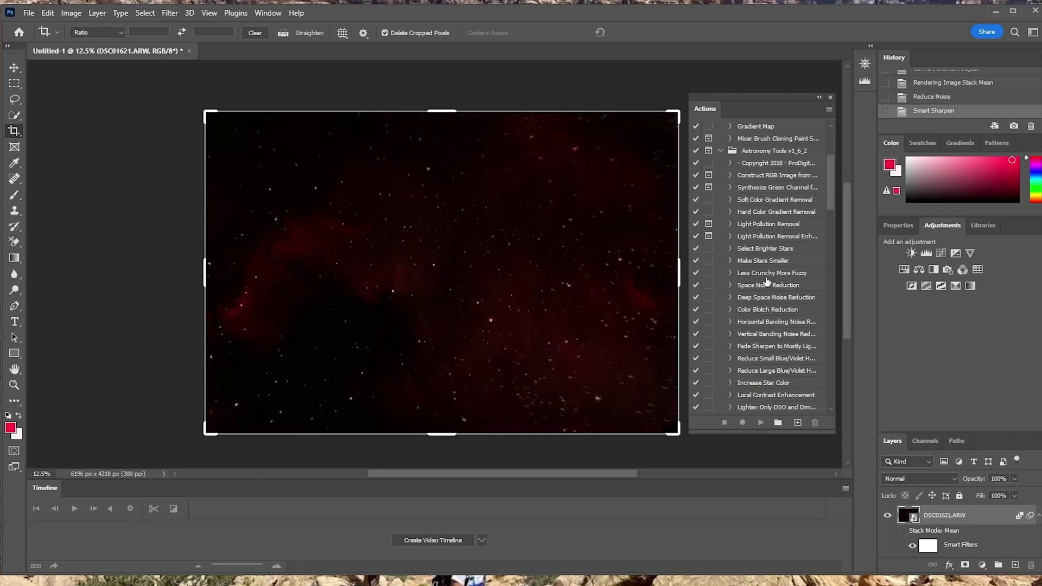
pyautogui.scroll(2, 767, 281)
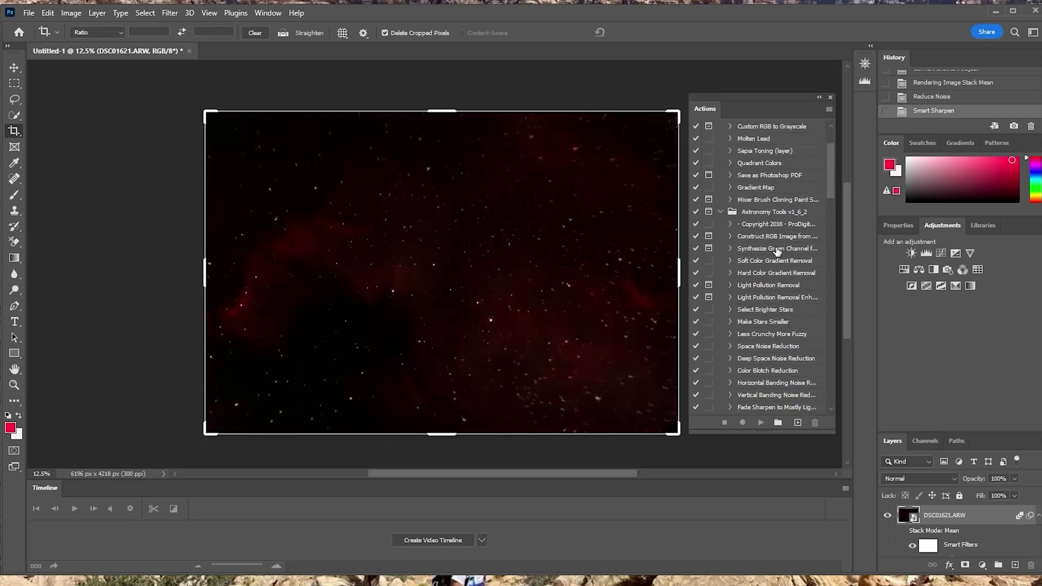
pyautogui.scroll(-5, 765, 374)
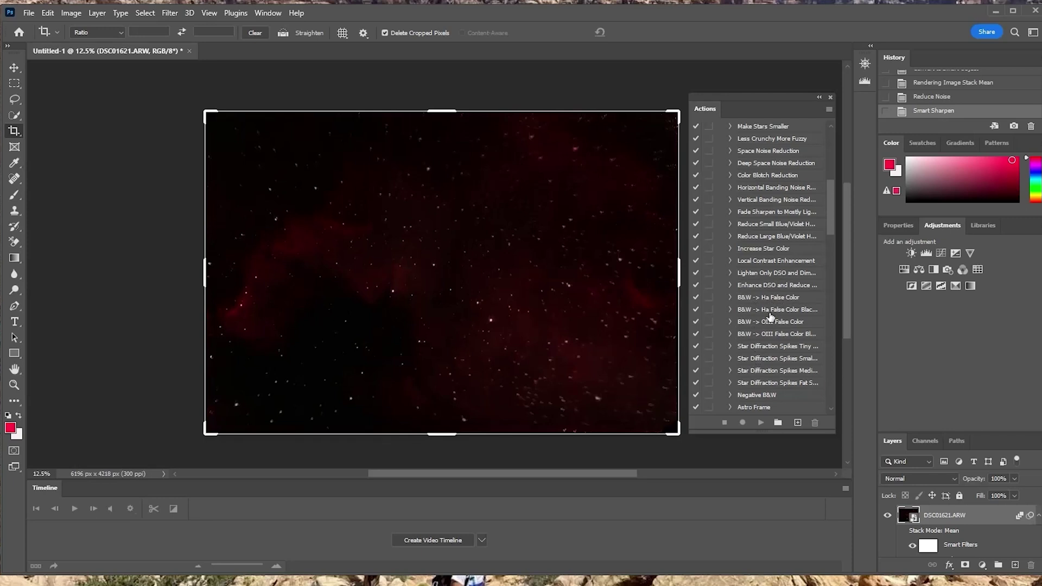
pyautogui.scroll(3, 766, 312)
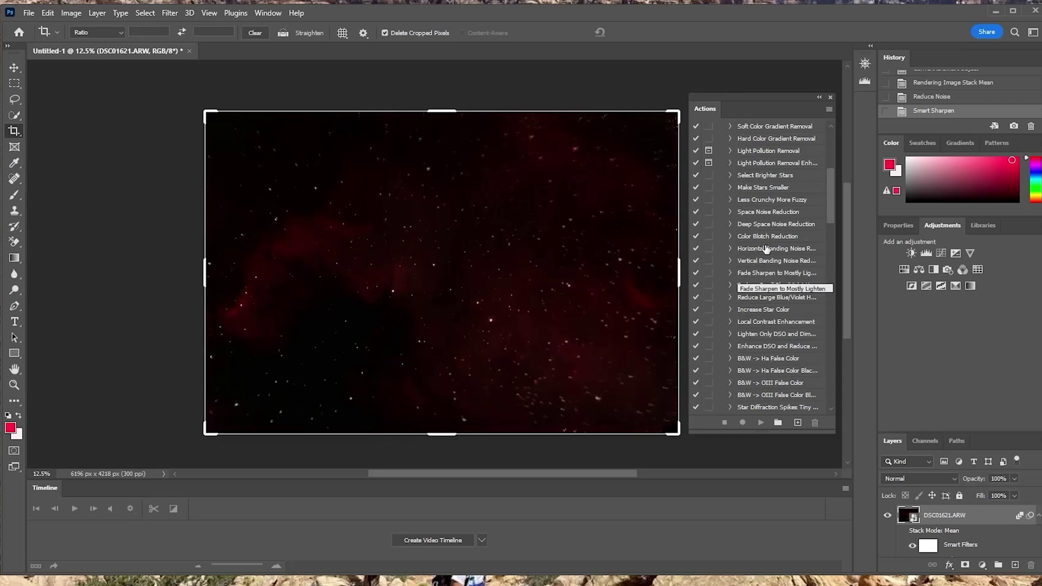
pyautogui.scroll(1, 767, 252)
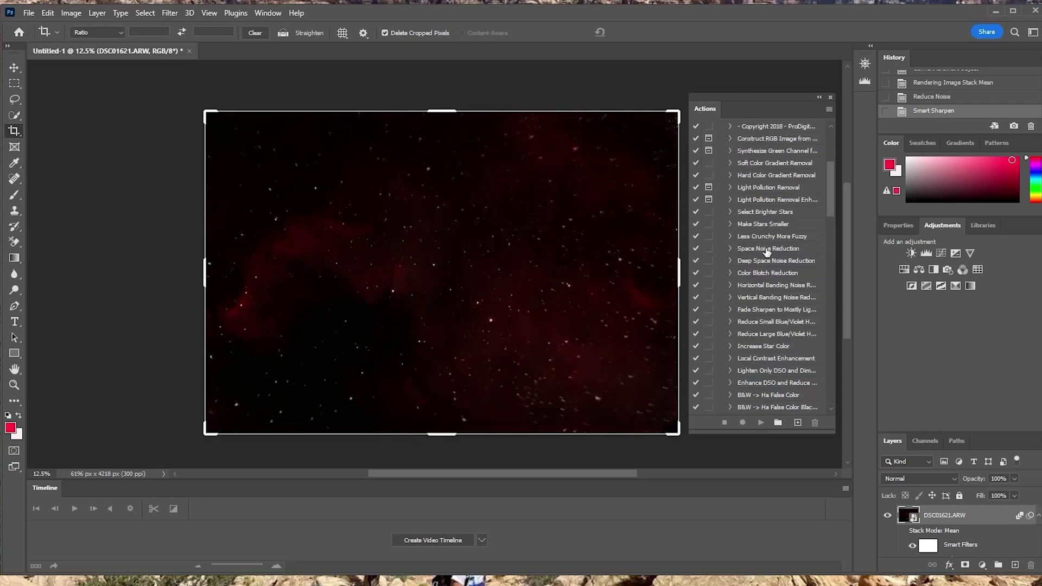
pyautogui.click(1014, 564)
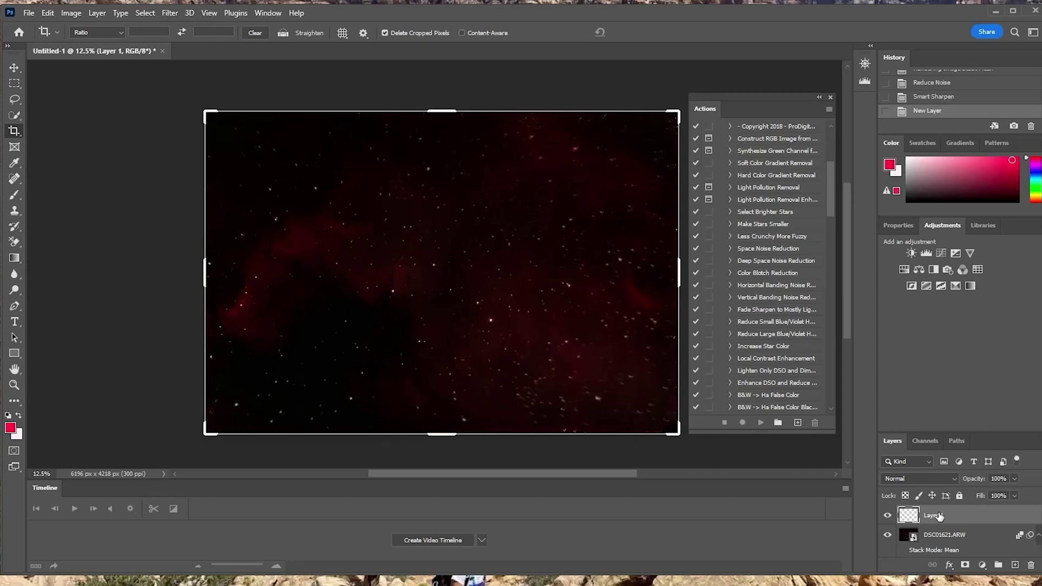
# Stamp a merged copy into Layer 1 and run the Deep Space Noise Reduction action
pyautogui.hotkey('ctrl', 'shift', 'alt', 'e')
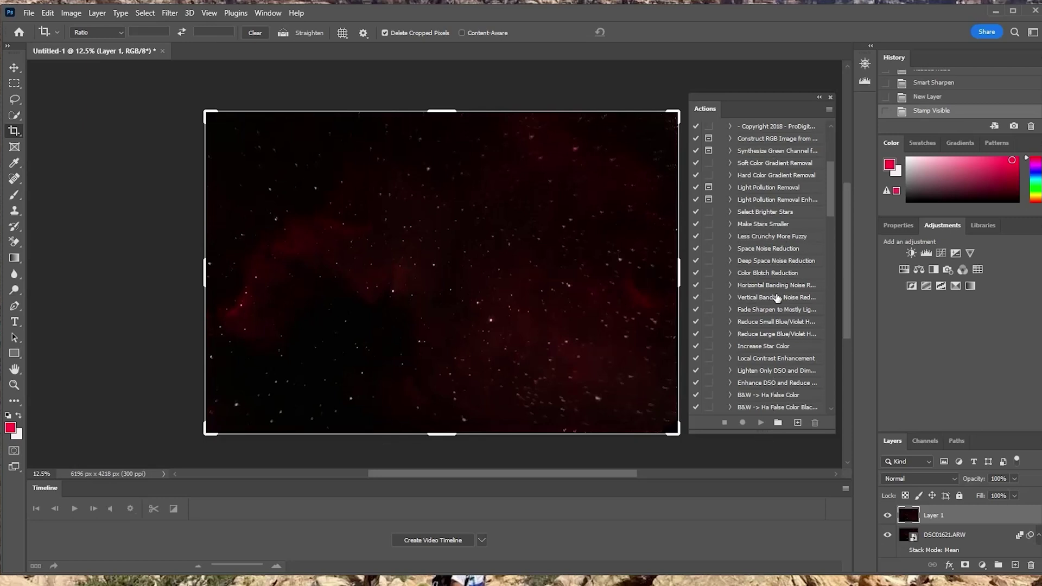
pyautogui.click(764, 264)
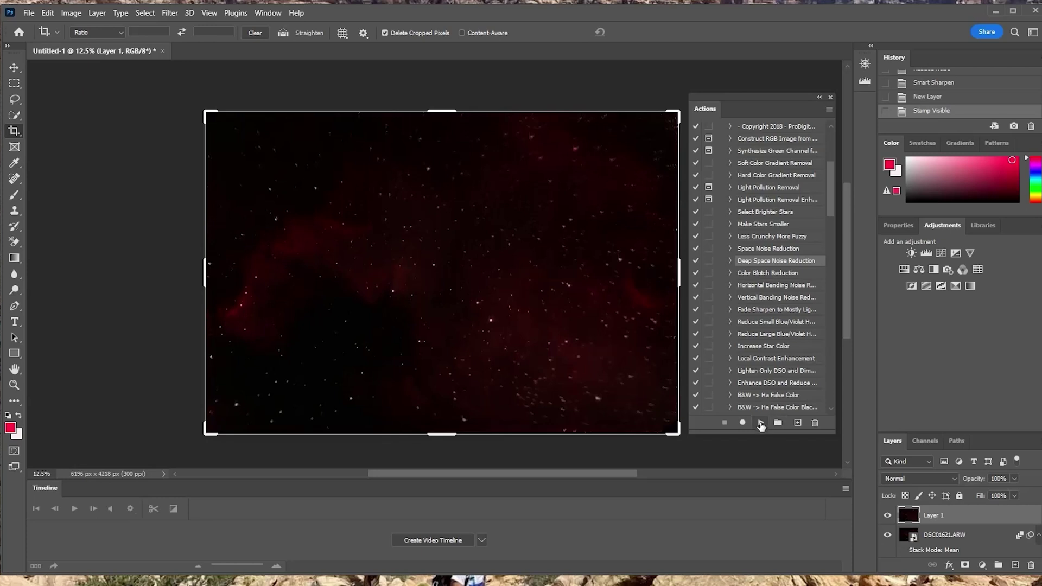
pyautogui.click(760, 422)
# Toggle Layer 1's visibility repeatedly to compare the noise reduction with the original
pyautogui.click(887, 516)
pyautogui.click(887, 517)
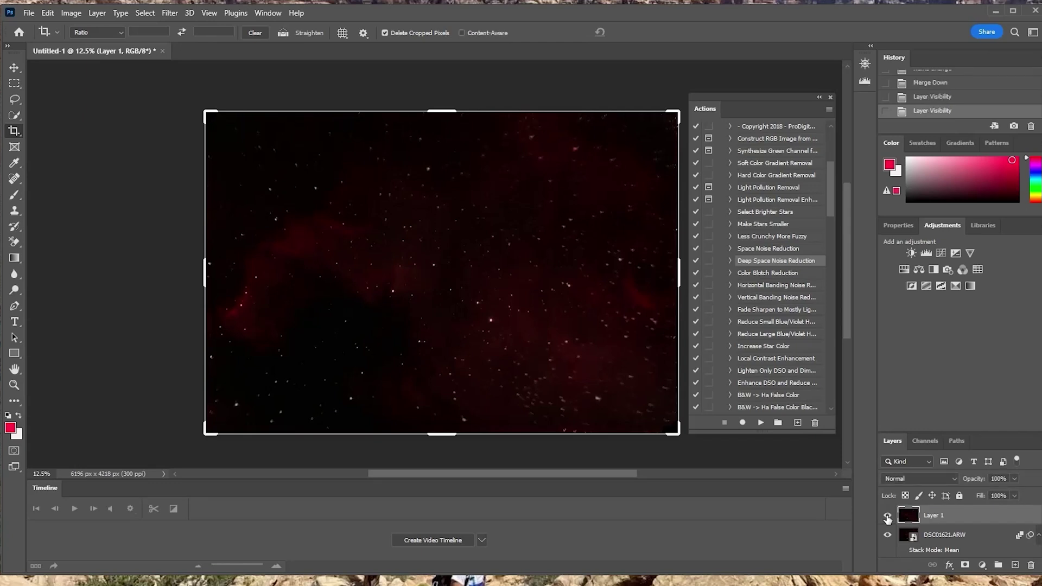
pyautogui.click(887, 516)
pyautogui.click(887, 516)
pyautogui.click(887, 517)
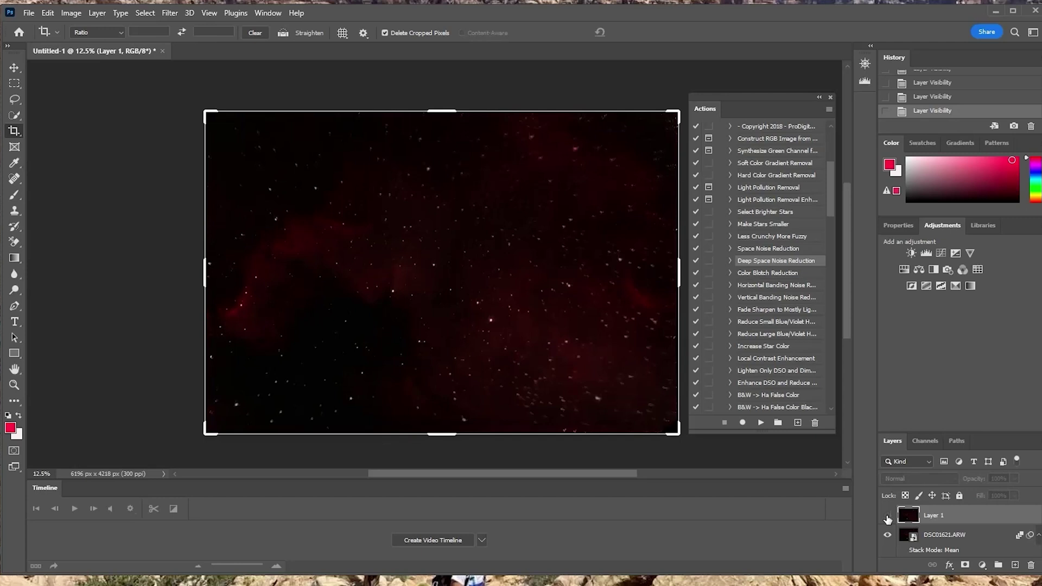
pyautogui.click(887, 517)
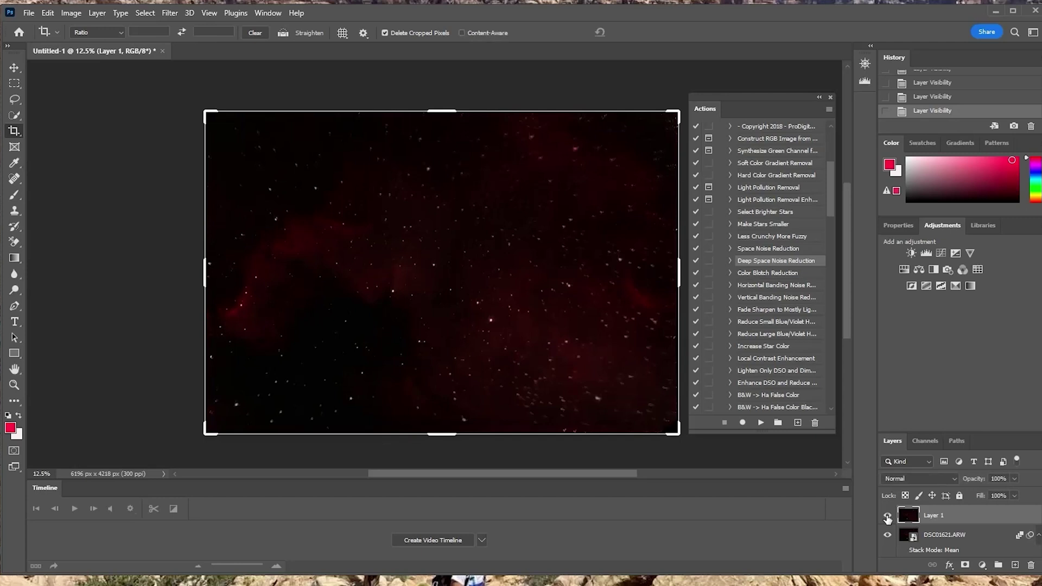
# Run the Light Pollution Removal action with a Dust & Scratches radius of about 9
pyautogui.click(768, 188)
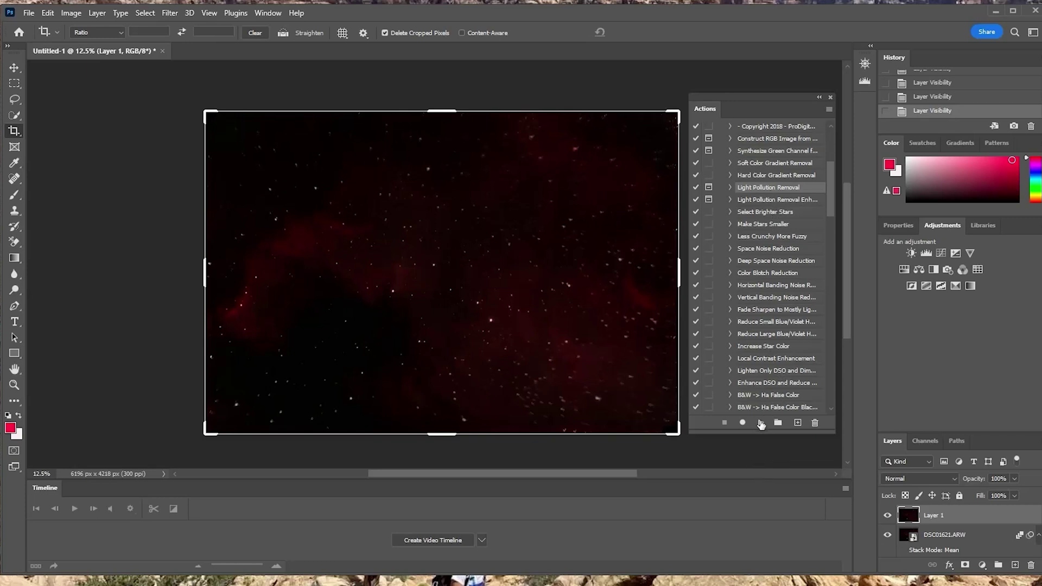
pyautogui.click(760, 422)
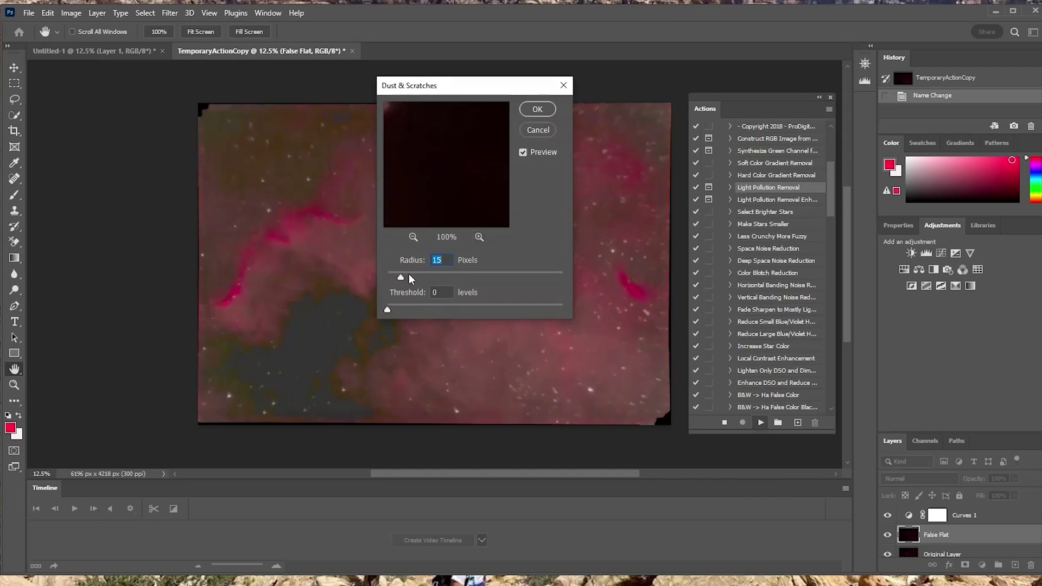
pyautogui.moveTo(400, 278); pyautogui.dragTo(395, 277)
pyautogui.click(538, 110)
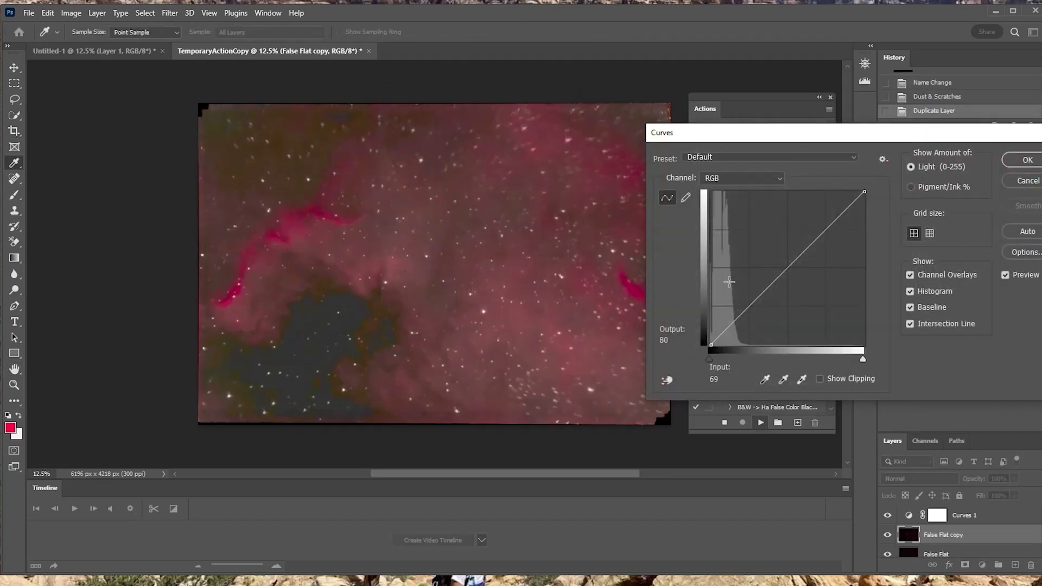
pyautogui.click(1033, 164)
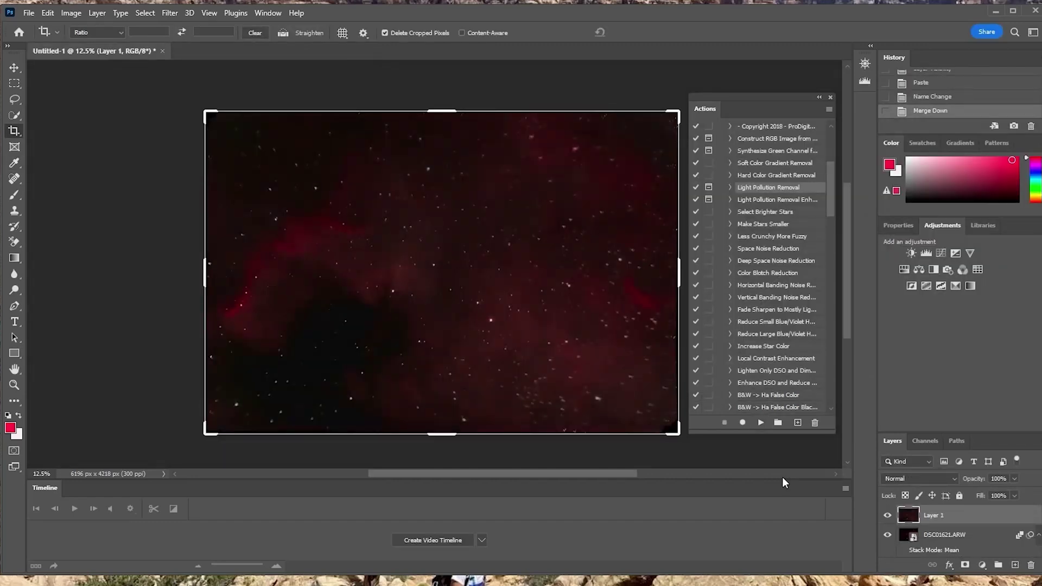
# Toggle Layer 1's visibility to compare the light-pollution correction before and after
pyautogui.click(888, 518)
pyautogui.click(887, 518)
pyautogui.click(888, 516)
pyautogui.click(887, 518)
# Play Enhance DSO on Layer 1, toggle its visibility twice to compare, then undo to leave it hidden
pyautogui.click(762, 383)
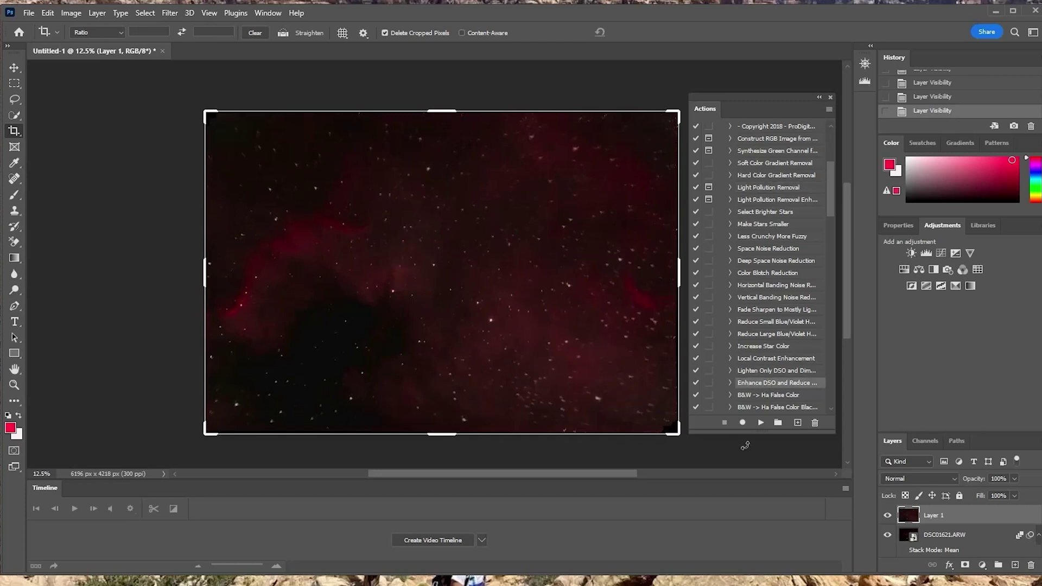
pyautogui.click(760, 423)
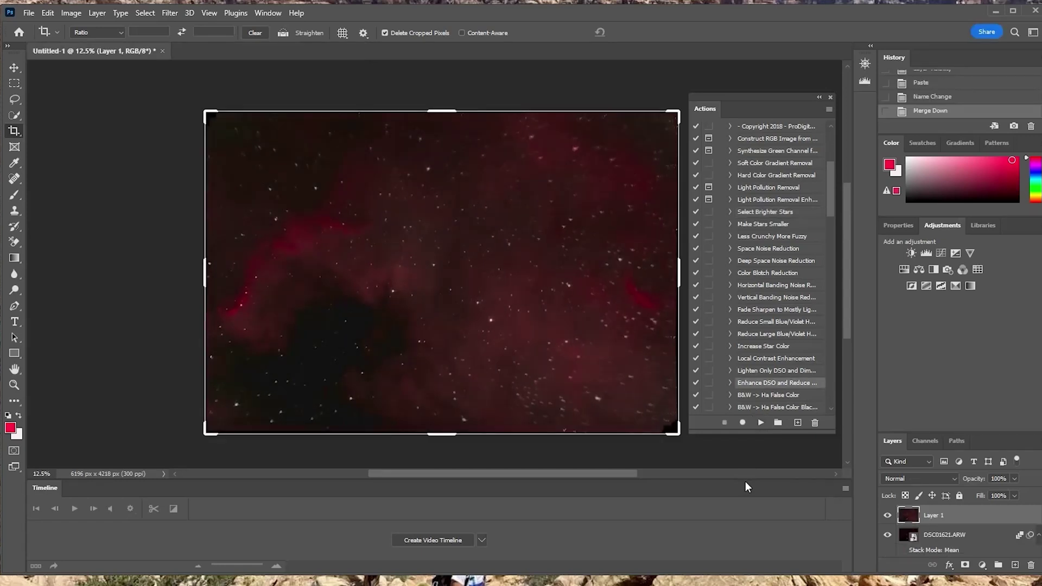
pyautogui.click(888, 517)
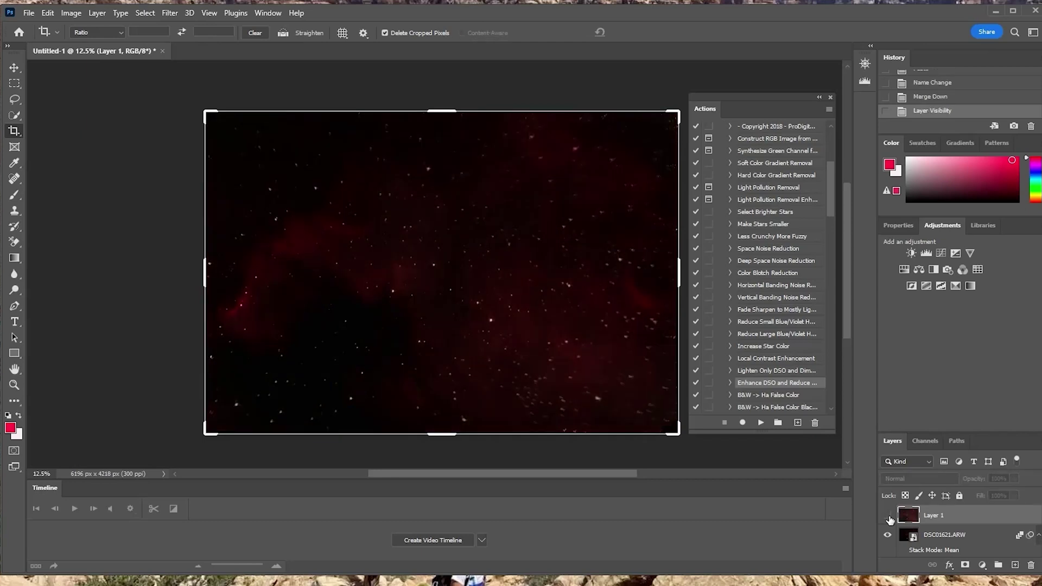
pyautogui.click(888, 516)
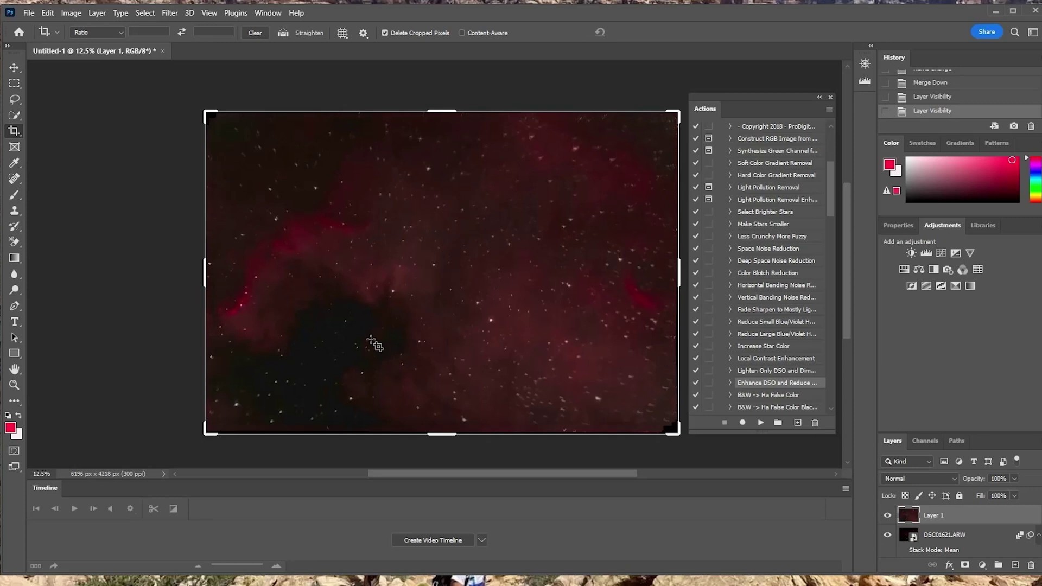
pyautogui.click(886, 517)
pyautogui.click(886, 516)
pyautogui.hotkey('ctrl', 'z')
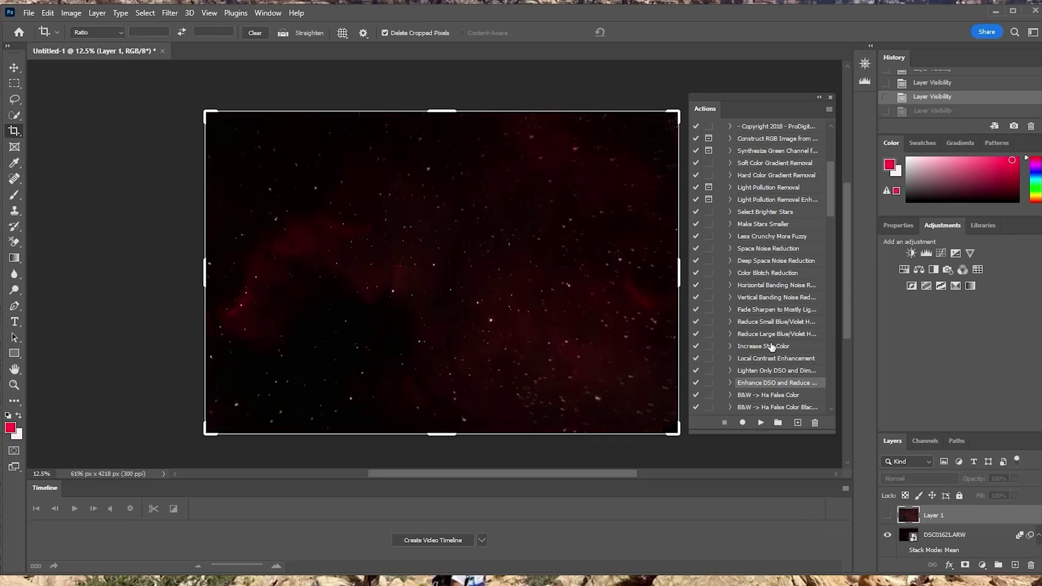
pyautogui.scroll(-1, 770, 346)
# Zoom in on the stars and play the Make Stars Smaller action on the nebula image
pyautogui.scroll(1, 771, 346)
pyautogui.hotkey('ctrl', '+')
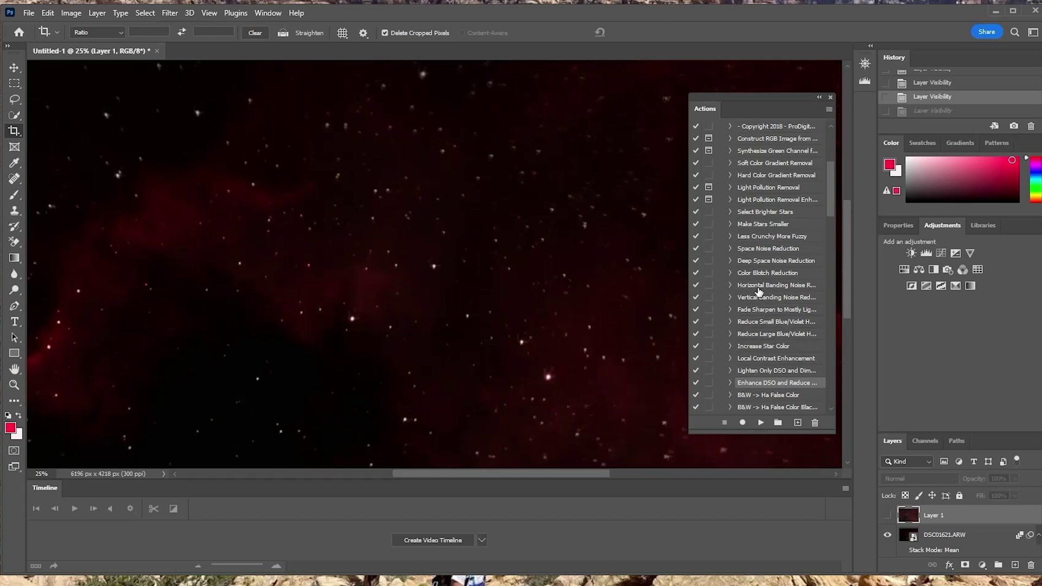
pyautogui.click(760, 226)
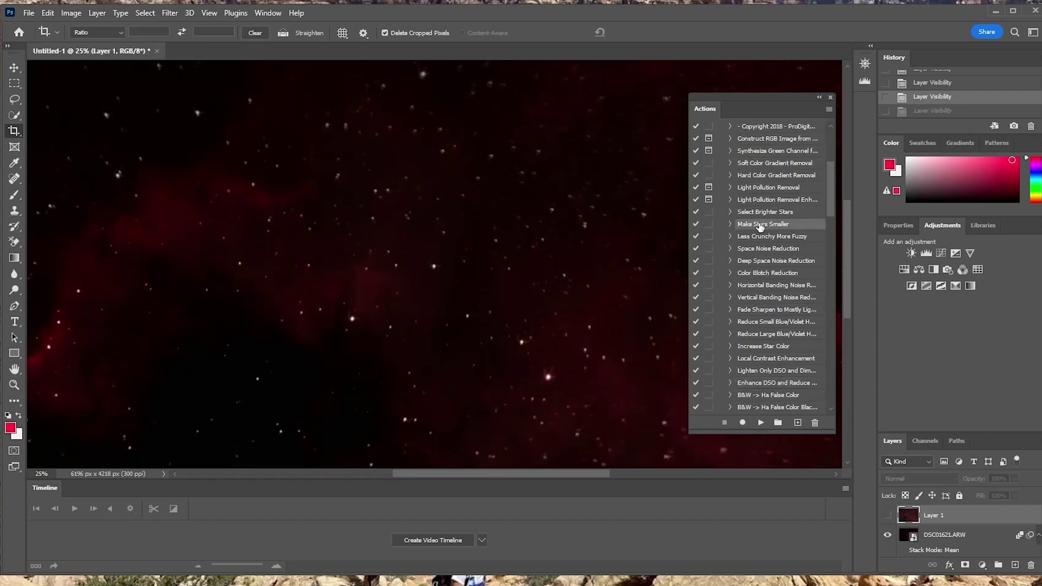
pyautogui.click(760, 423)
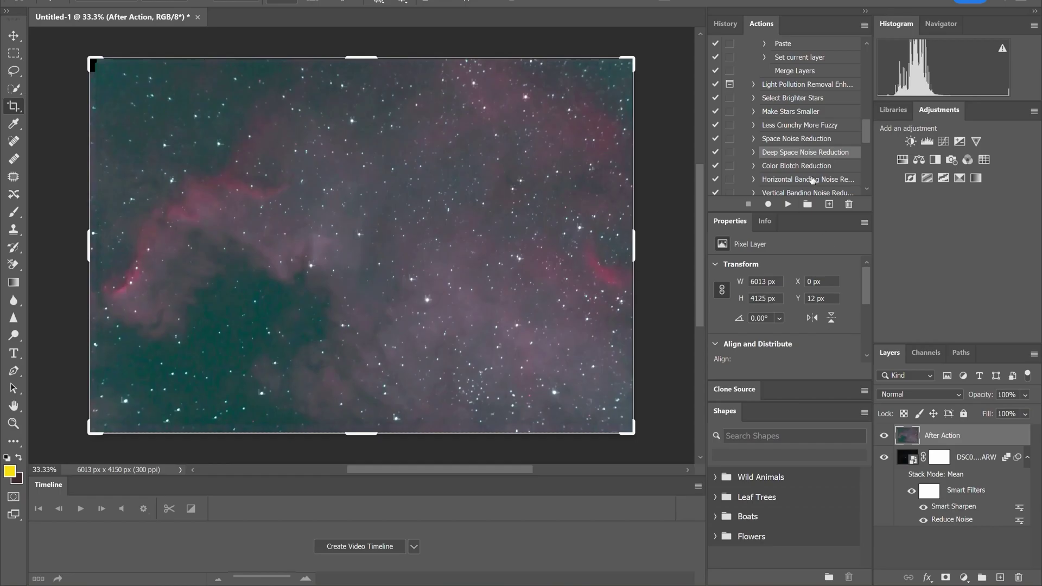
# Play Increase Star Color, then toggle the After Action layer off and on to compare
pyautogui.scroll(-1, 812, 181)
pyautogui.scroll(-1, 813, 181)
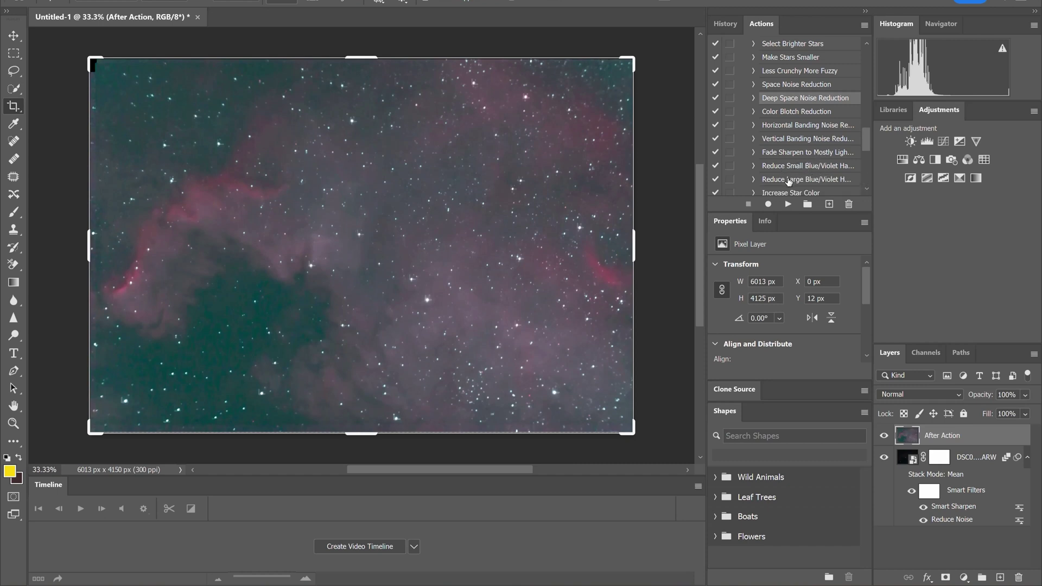
pyautogui.scroll(-1, 813, 181)
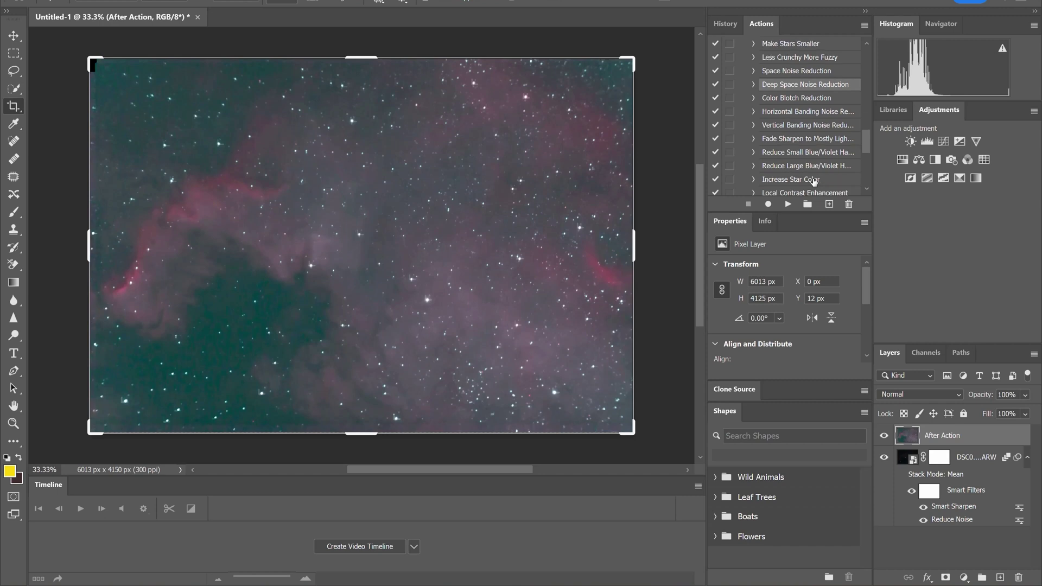
pyautogui.click(796, 180)
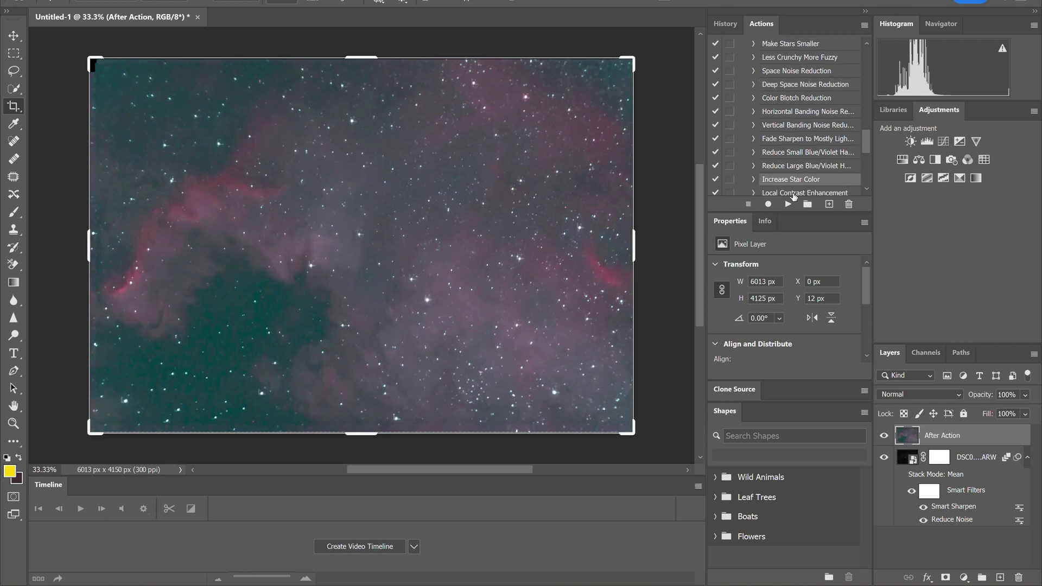
pyautogui.click(787, 205)
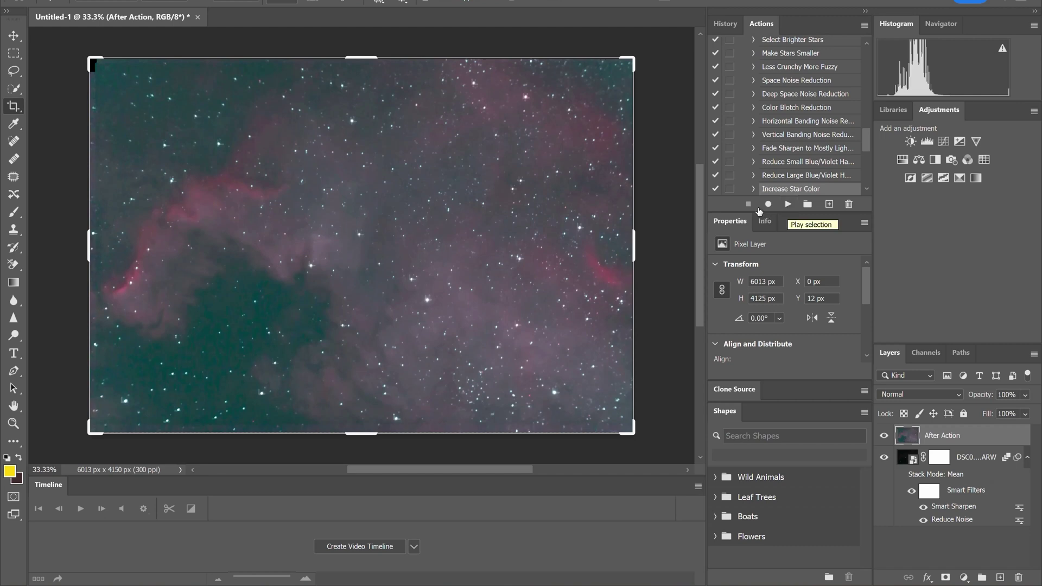
pyautogui.click(884, 436)
pyautogui.click(884, 435)
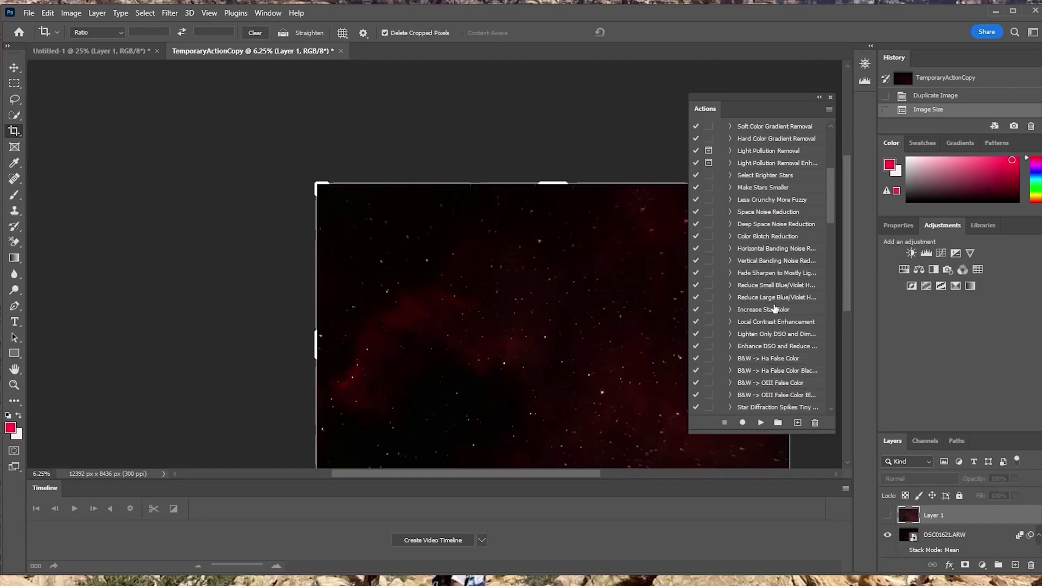
# Play the Star Diffraction Spikes Small Stars action from the Actions list
pyautogui.scroll(5, 765, 262)
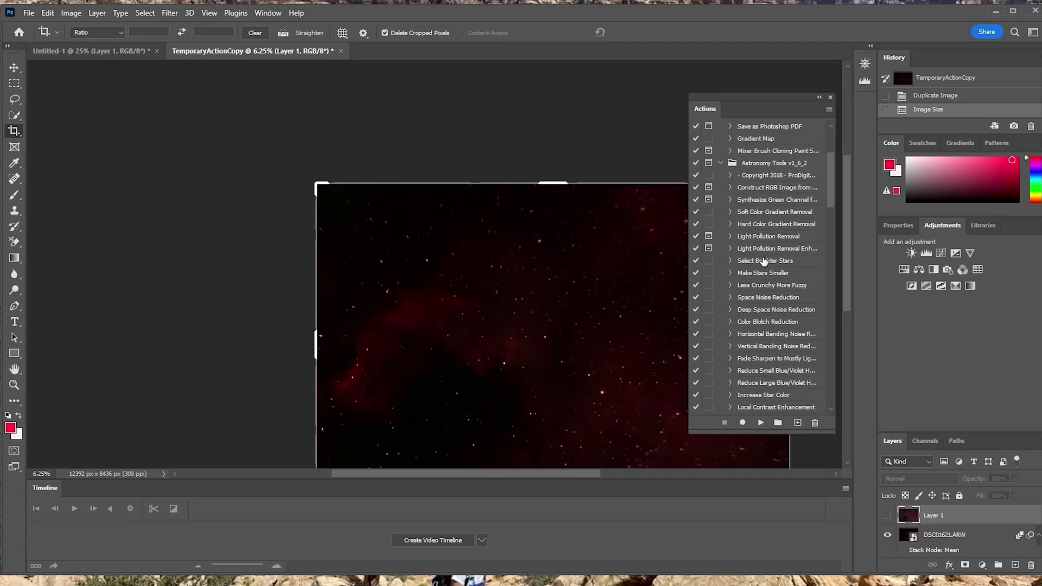
pyautogui.scroll(-3, 763, 262)
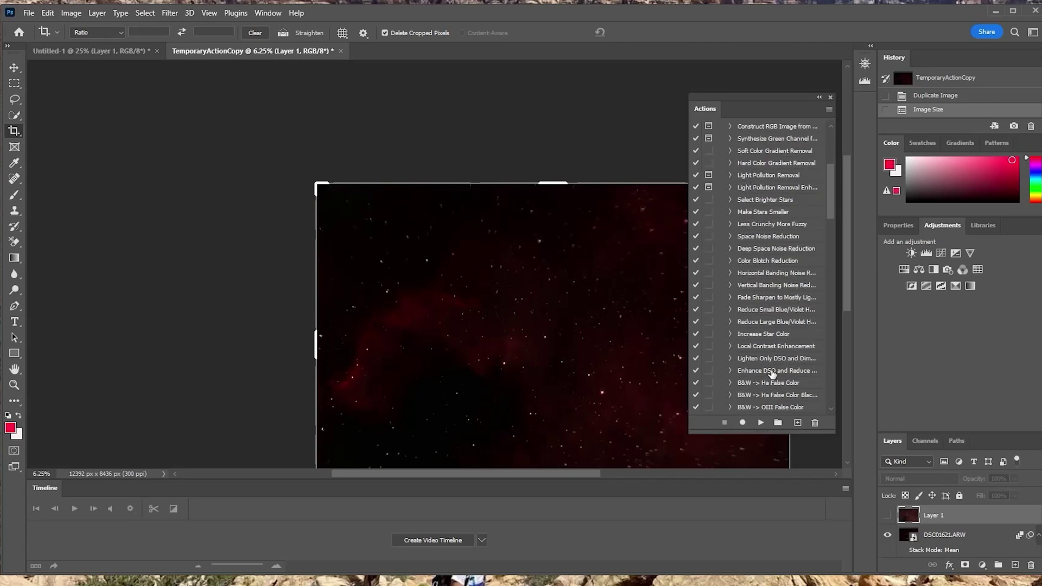
pyautogui.scroll(-3, 772, 373)
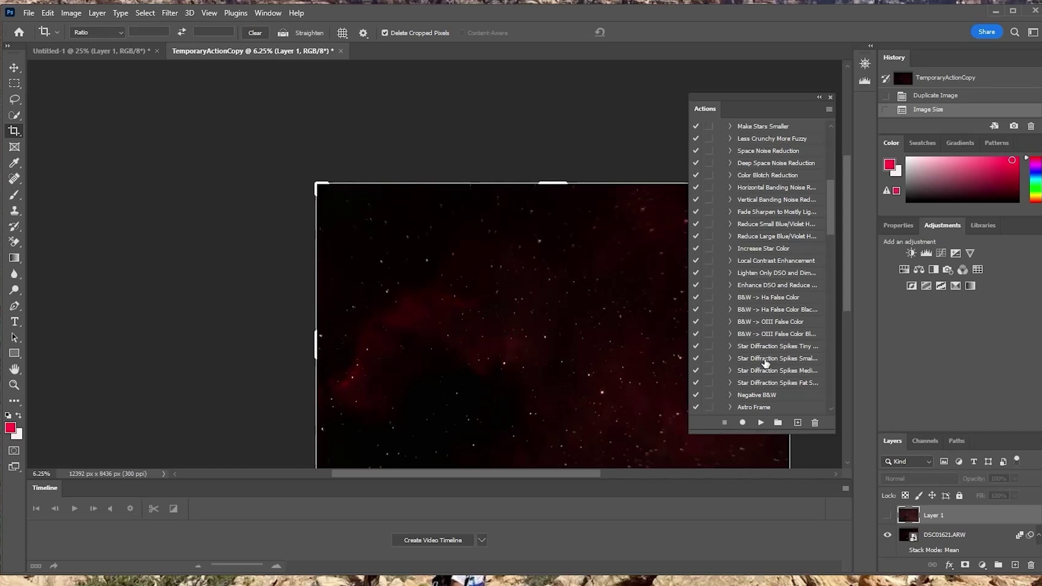
pyautogui.click(765, 359)
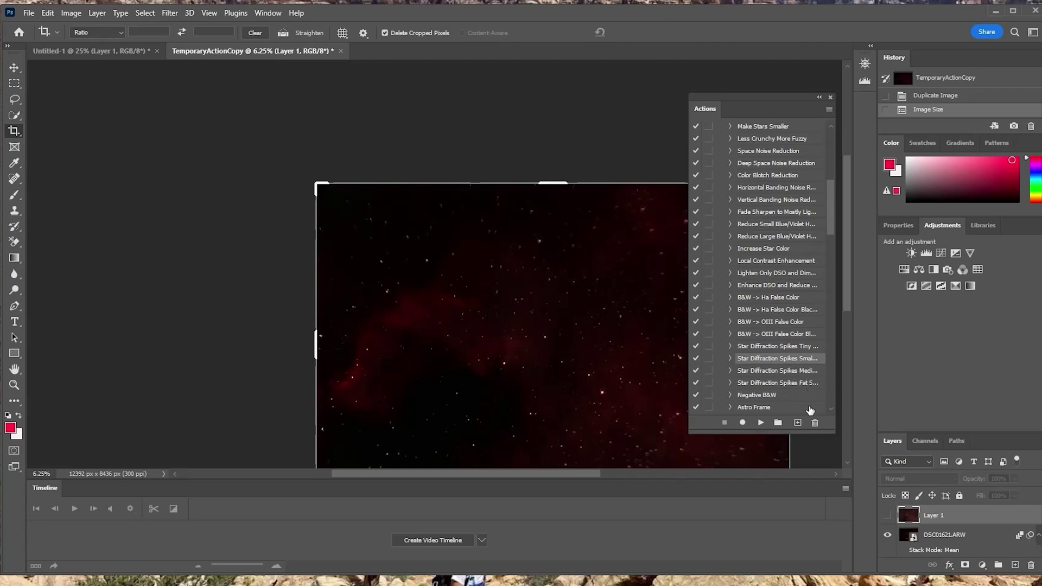
pyautogui.click(760, 422)
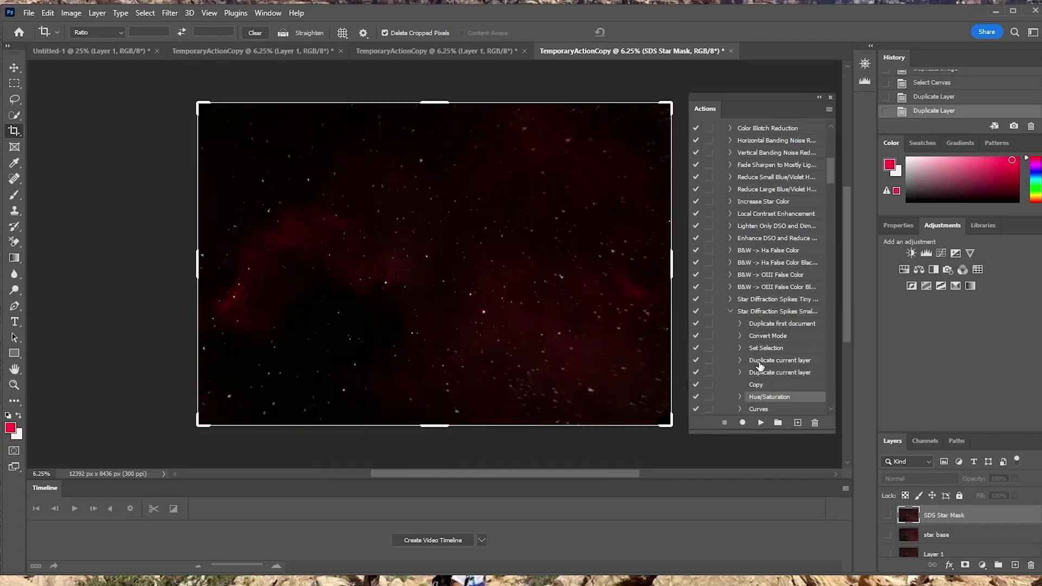
pyautogui.click(730, 313)
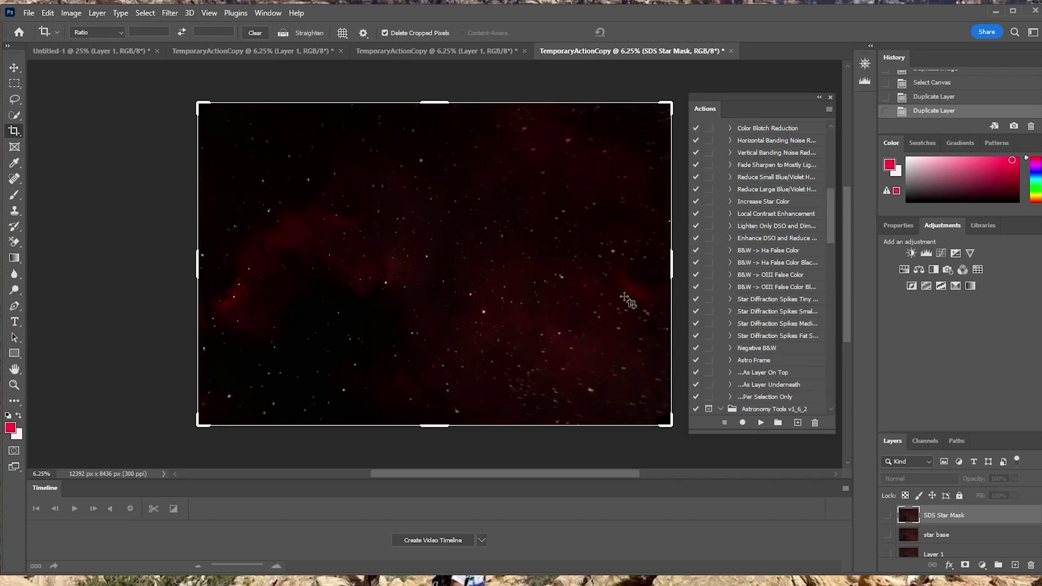
pyautogui.hotkey('ctrl', '-')
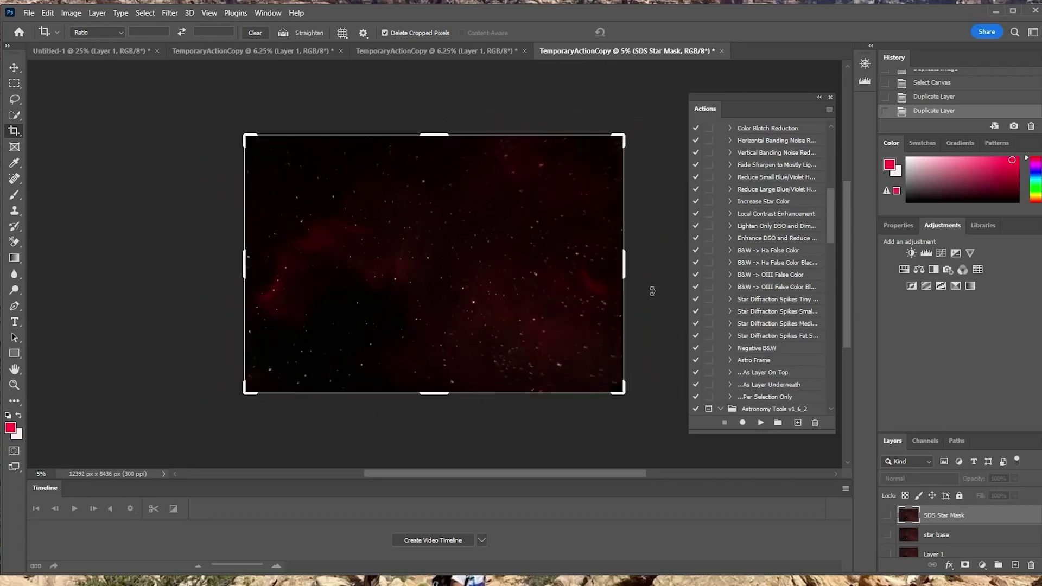
pyautogui.scroll(-3, 930, 532)
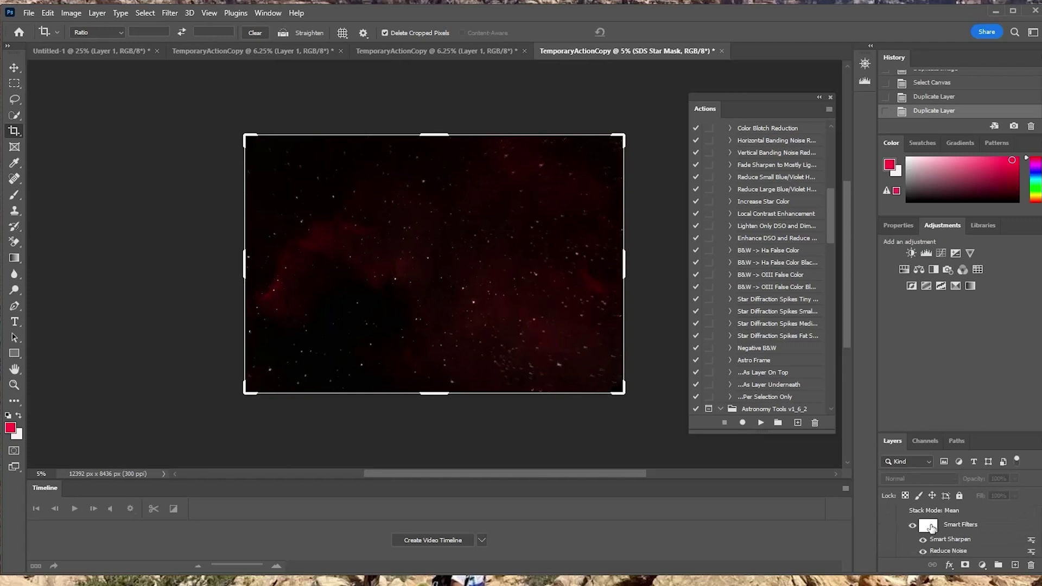
pyautogui.scroll(1, 931, 527)
pyautogui.click(949, 520)
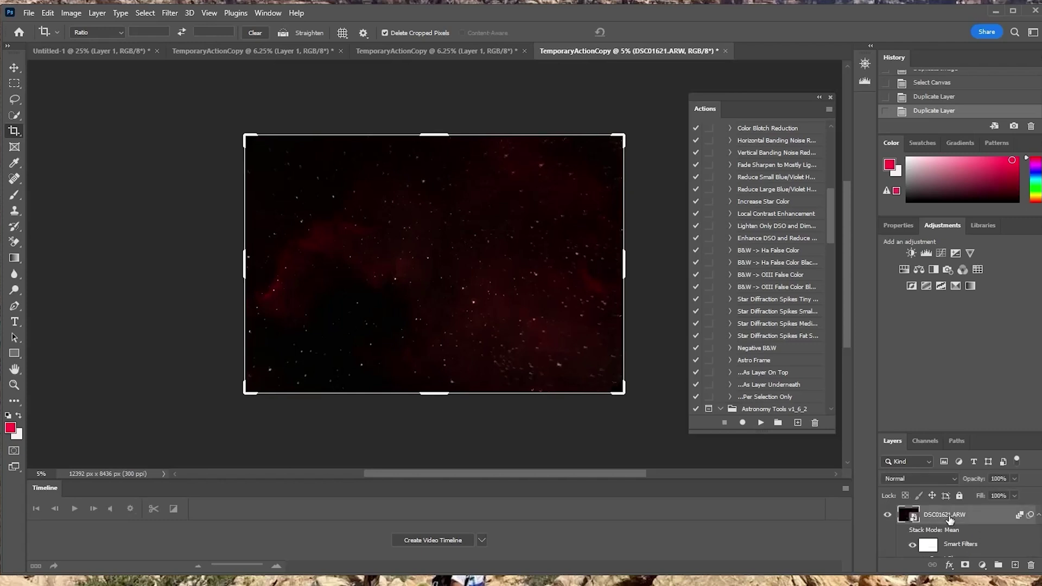
pyautogui.scroll(1, 946, 520)
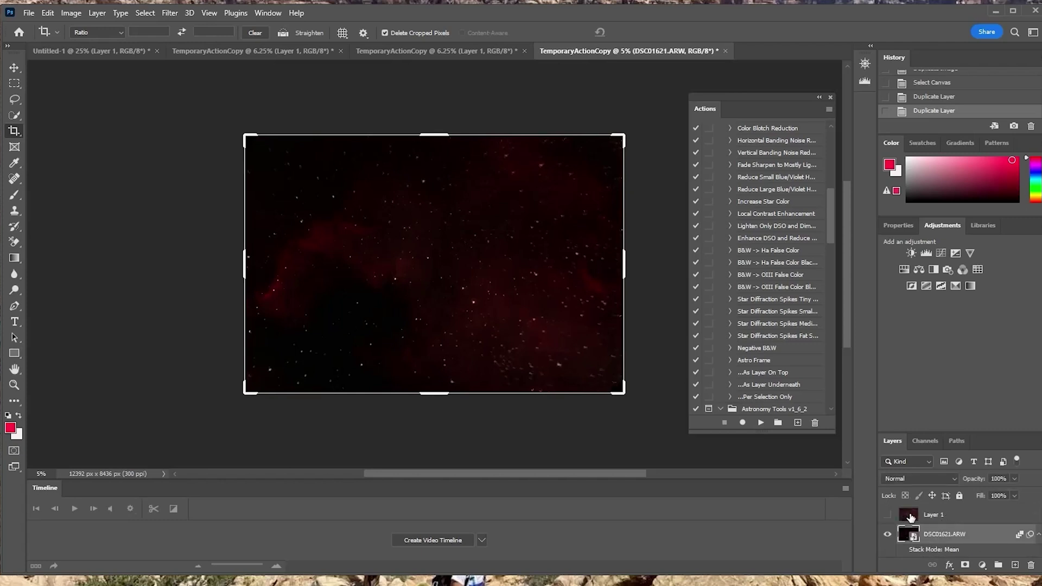
pyautogui.click(887, 516)
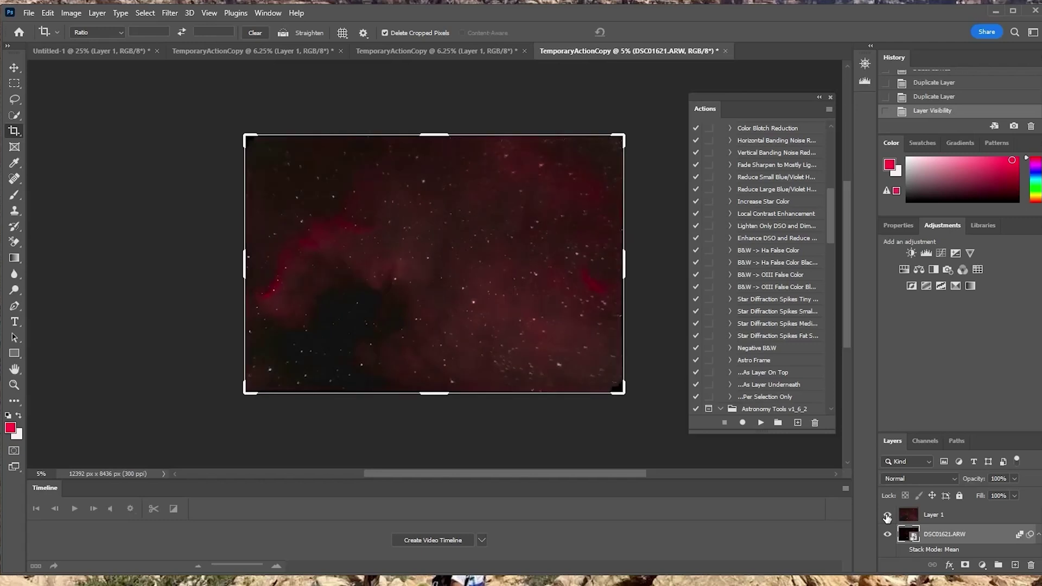
pyautogui.click(887, 516)
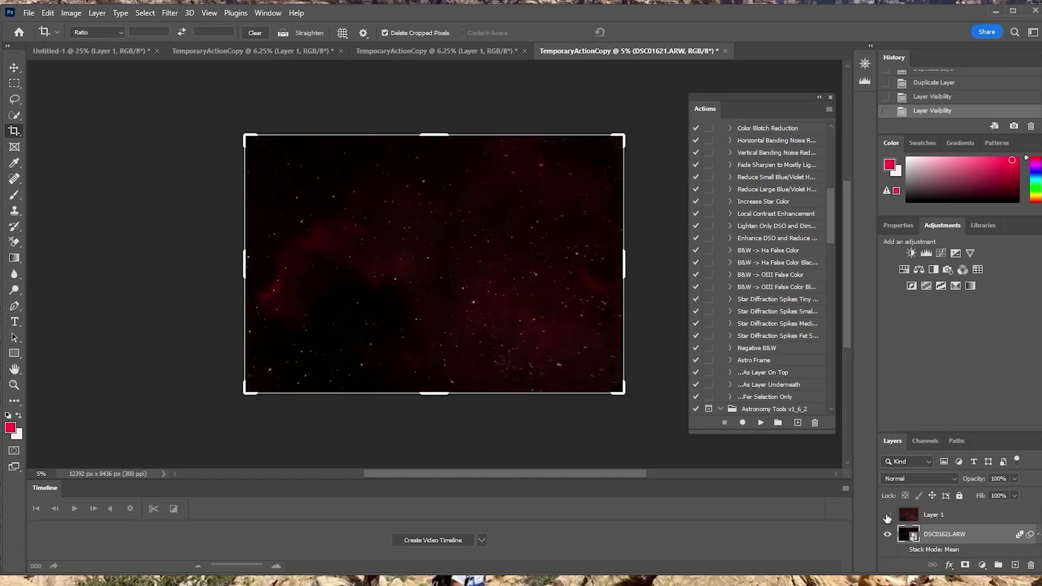
pyautogui.scroll(1, 941, 523)
pyautogui.click(941, 521)
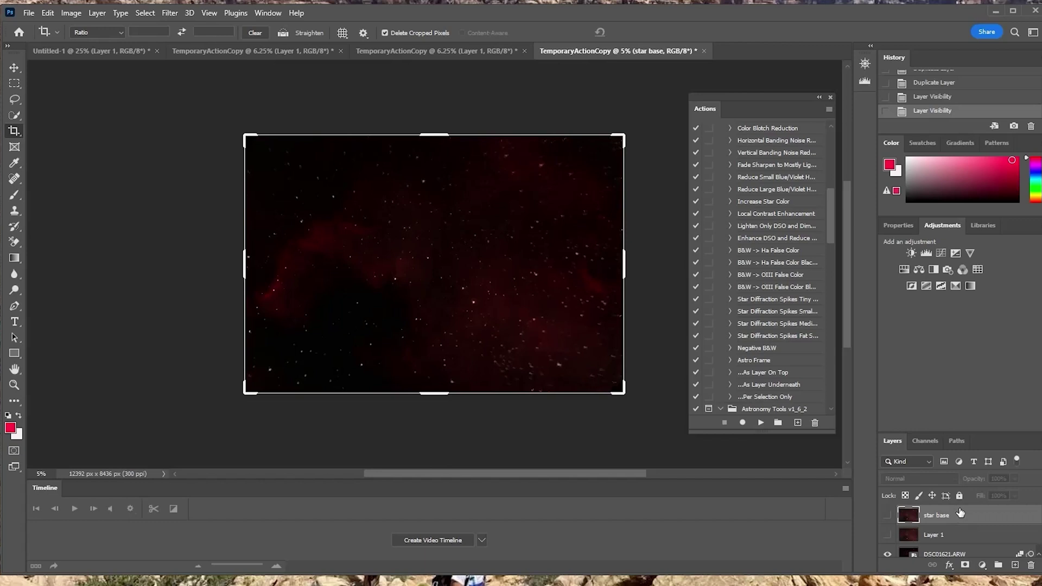
pyautogui.scroll(-1, 960, 515)
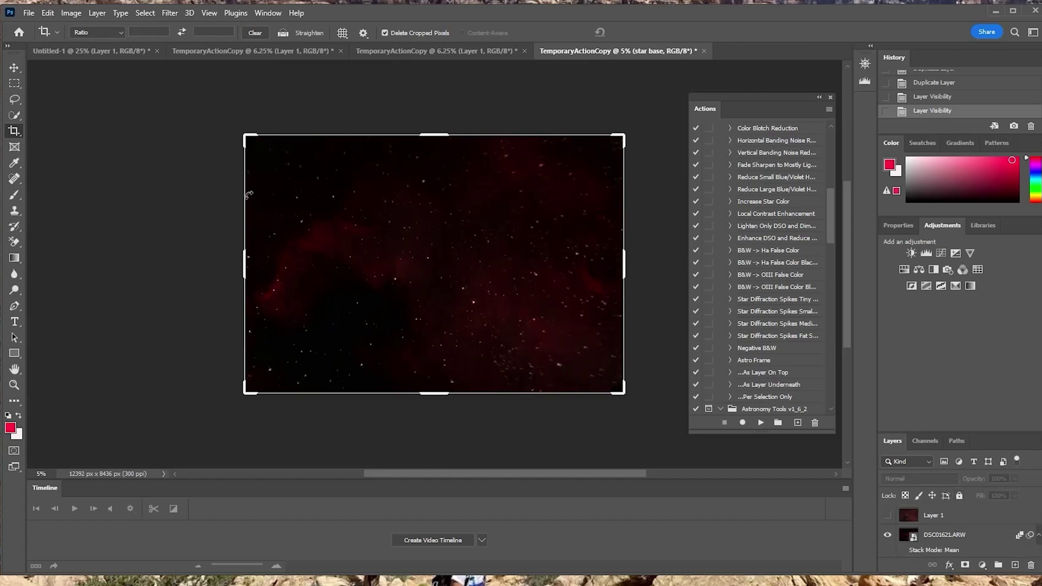
pyautogui.scroll(4, 743, 217)
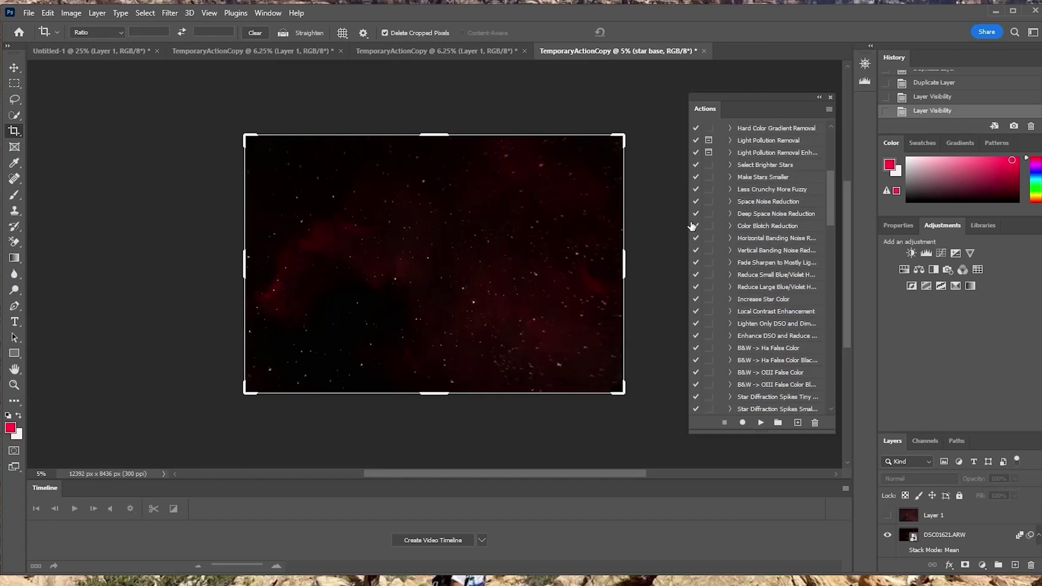
# Play Less Crunchy More Fuzzy, then collapse its expanded steps in the Actions panel
pyautogui.click(763, 189)
pyautogui.click(760, 422)
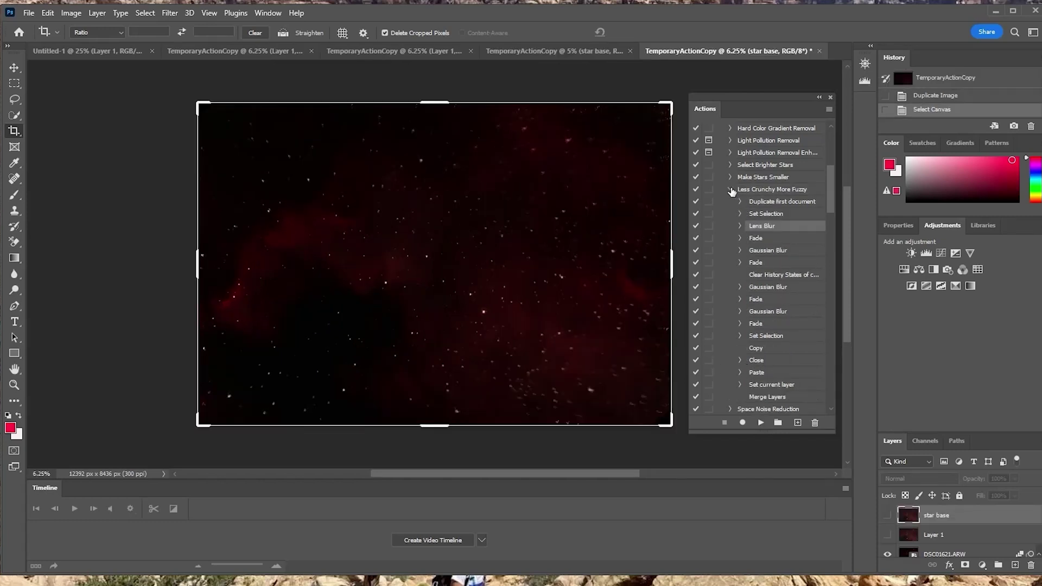
pyautogui.click(730, 189)
pyautogui.scroll(-5, 769, 281)
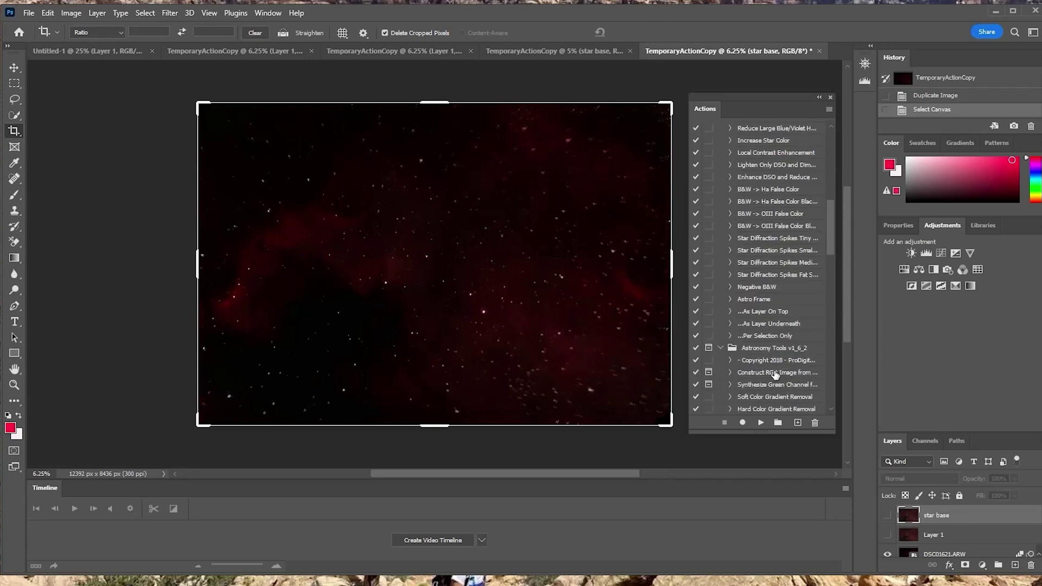
pyautogui.scroll(7, 775, 374)
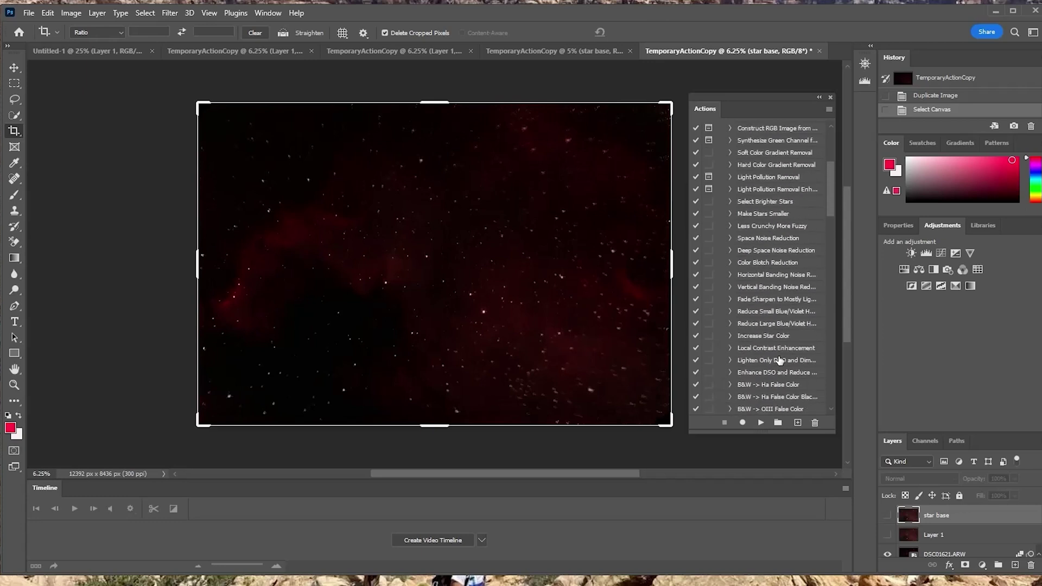
pyautogui.scroll(2, 780, 359)
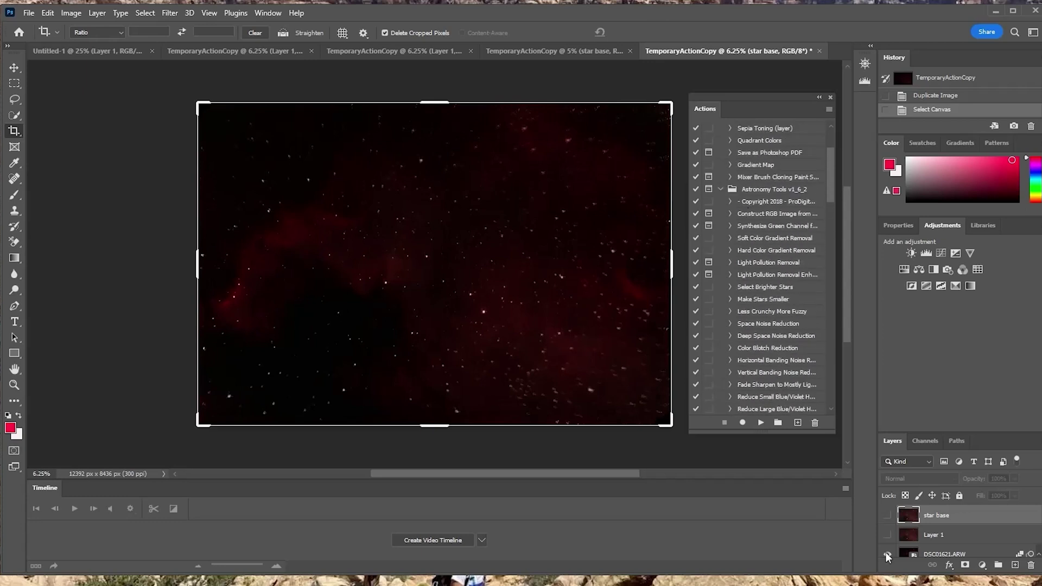
pyautogui.scroll(-1, 925, 541)
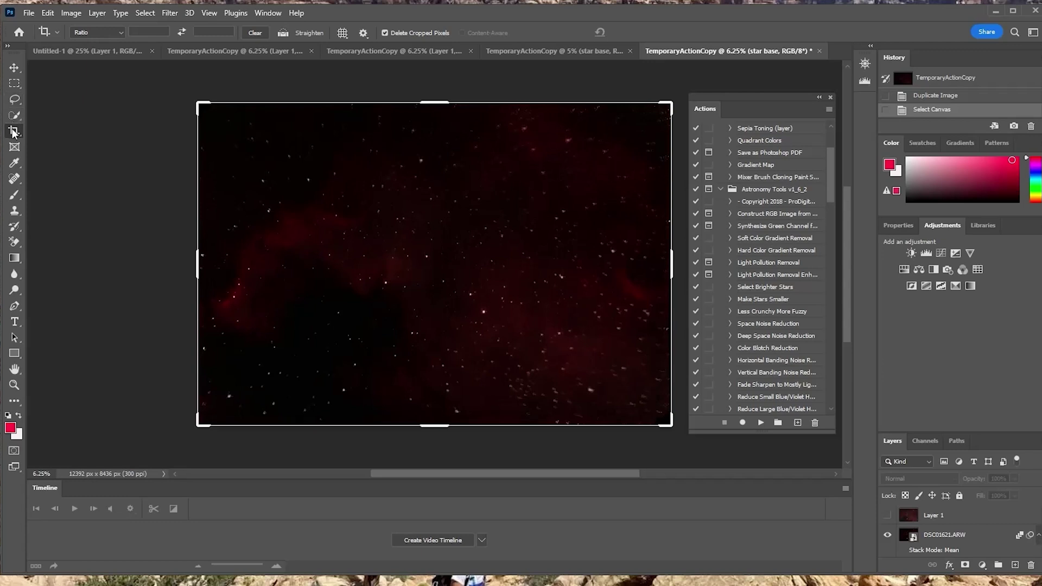
# Show the File > Export submenu for the TemporaryActionCopy document
pyautogui.click(30, 14)
pyautogui.moveTo(80, 227)
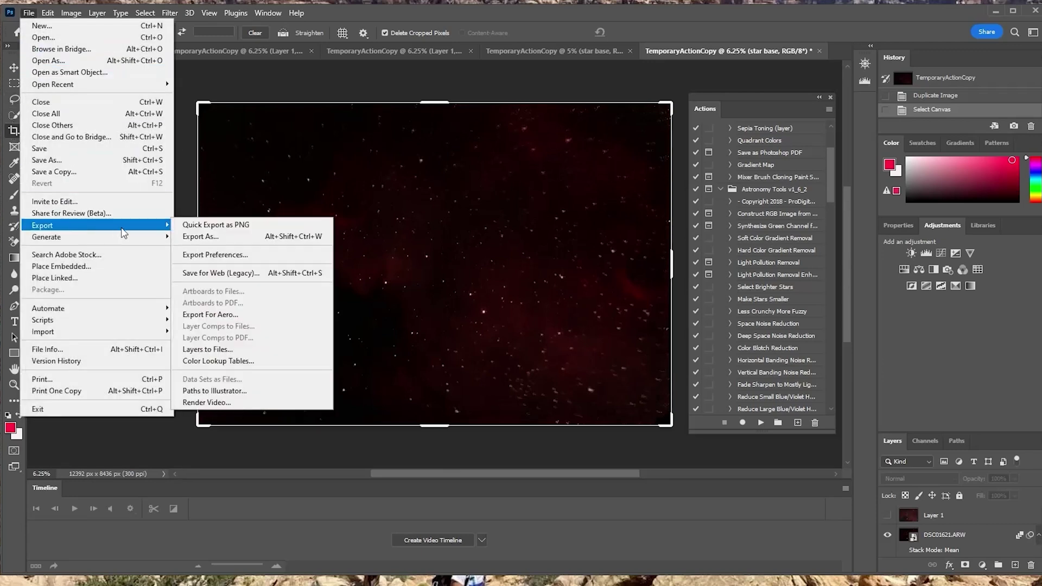